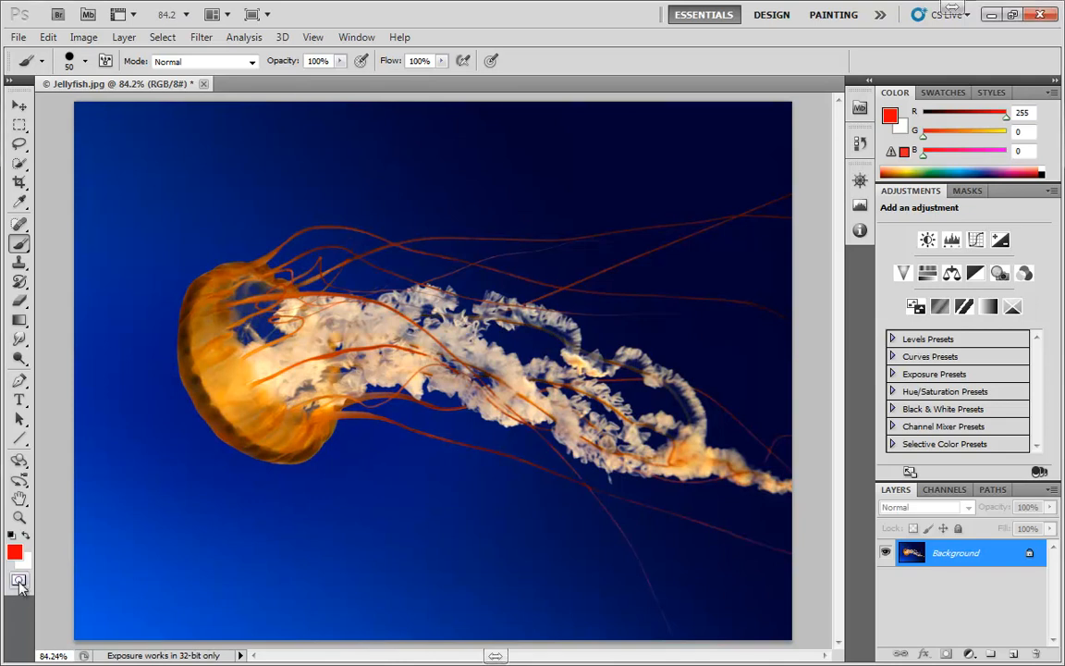
Step: Switch the image into Quick Mask mode
{"action": "key", "text": "q"}
{"action": "key", "text": "q"}
{"action": "key", "text": "q"}
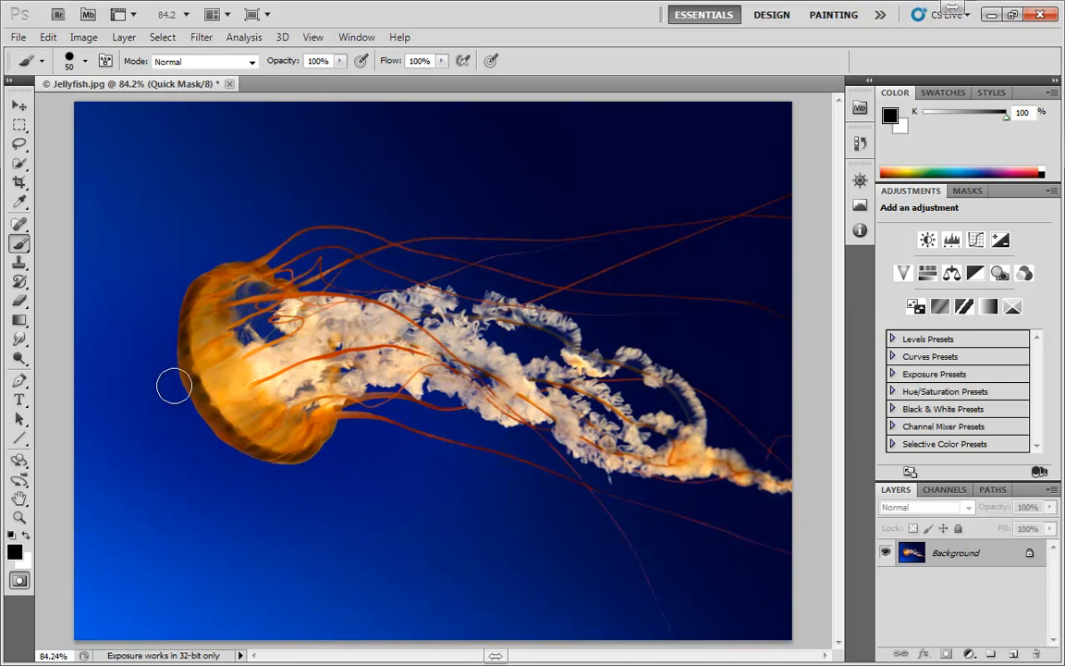
Step: Paint a trial brush stroke across the jellyfish in Quick Mask and undo it
{"action": "mouse_move", "coordinate": [171, 380]}
{"action": "left_mouse_down"}
{"action": "mouse_move", "coordinate": [262, 361]}
{"action": "mouse_move", "coordinate": [311, 433]}
{"action": "mouse_move", "coordinate": [255, 371]}
{"action": "mouse_move", "coordinate": [367, 449]}
{"action": "mouse_move", "coordinate": [452, 352]}
{"action": "mouse_move", "coordinate": [252, 442]}
{"action": "mouse_move", "coordinate": [418, 188]}
{"action": "mouse_move", "coordinate": [399, 298]}
{"action": "mouse_move", "coordinate": [440, 538]}
{"action": "mouse_move", "coordinate": [527, 526]}
{"action": "mouse_move", "coordinate": [417, 266]}
{"action": "mouse_move", "coordinate": [298, 164]}
{"action": "left_mouse_up"}
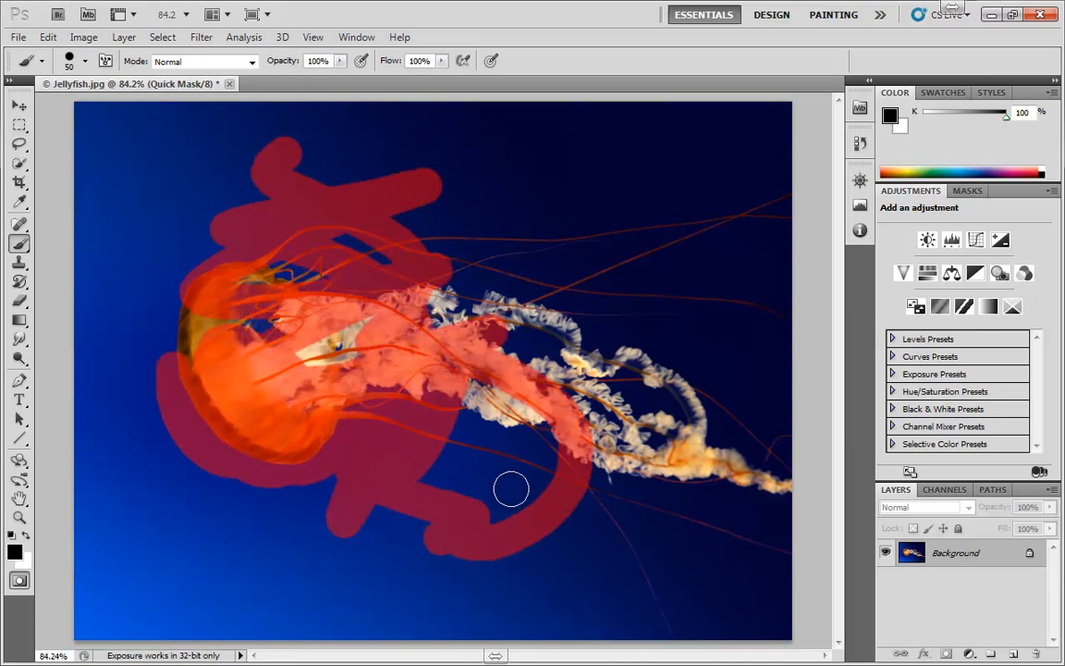
{"action": "key", "text": "ctrl+z"}
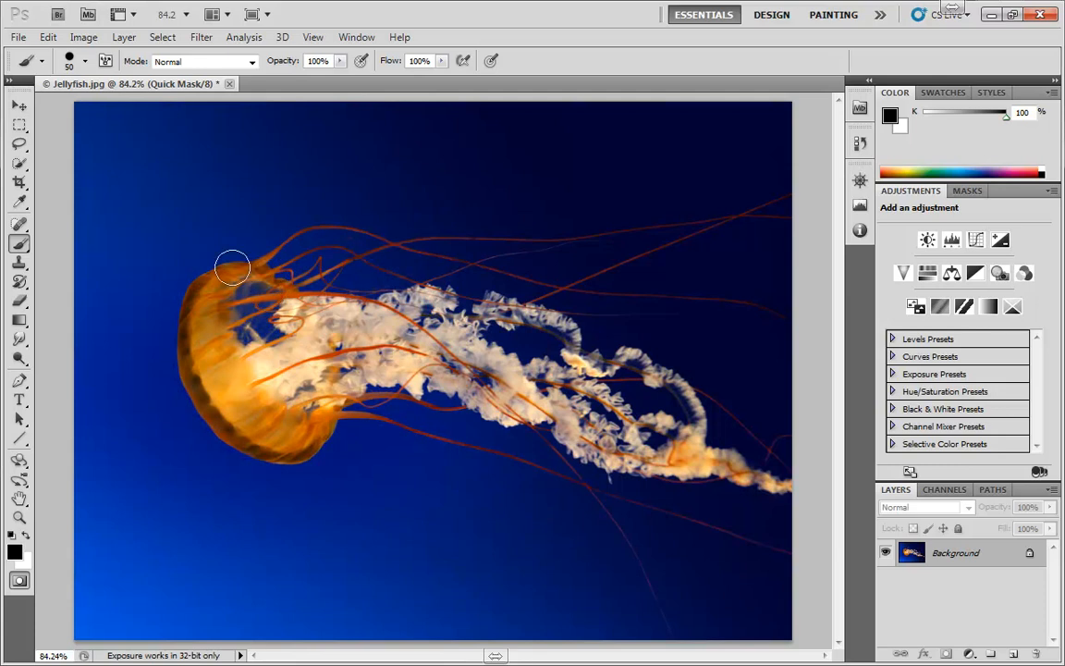
{"action": "left_click", "coordinate": [16, 553]}
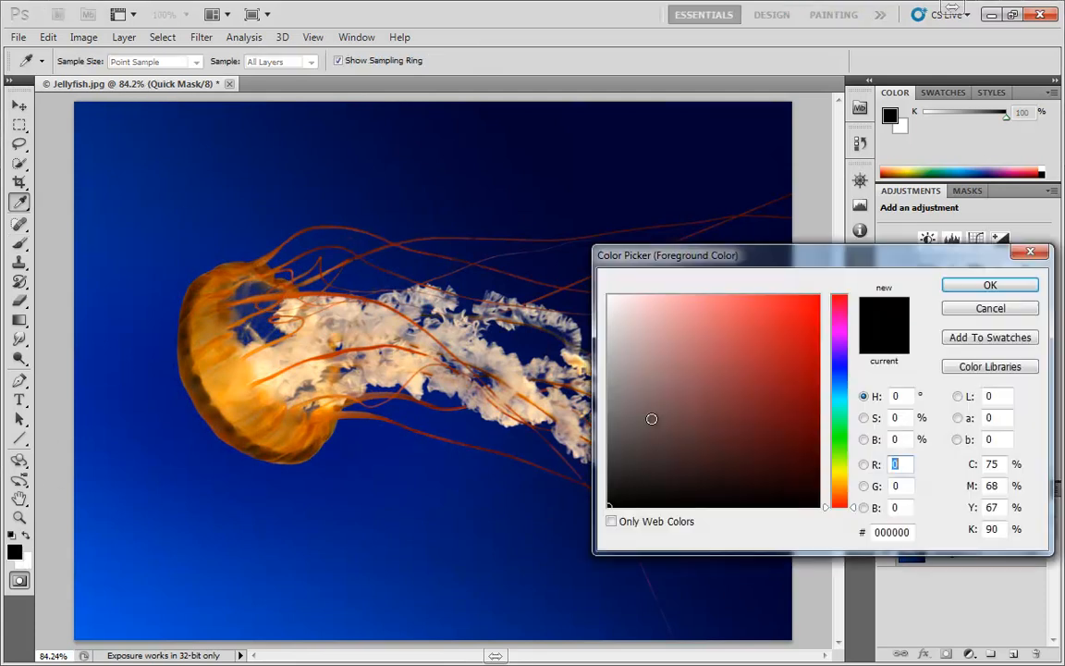
{"action": "left_click", "coordinate": [763, 349]}
{"action": "left_click", "coordinate": [1007, 285]}
{"action": "left_click", "coordinate": [16, 553]}
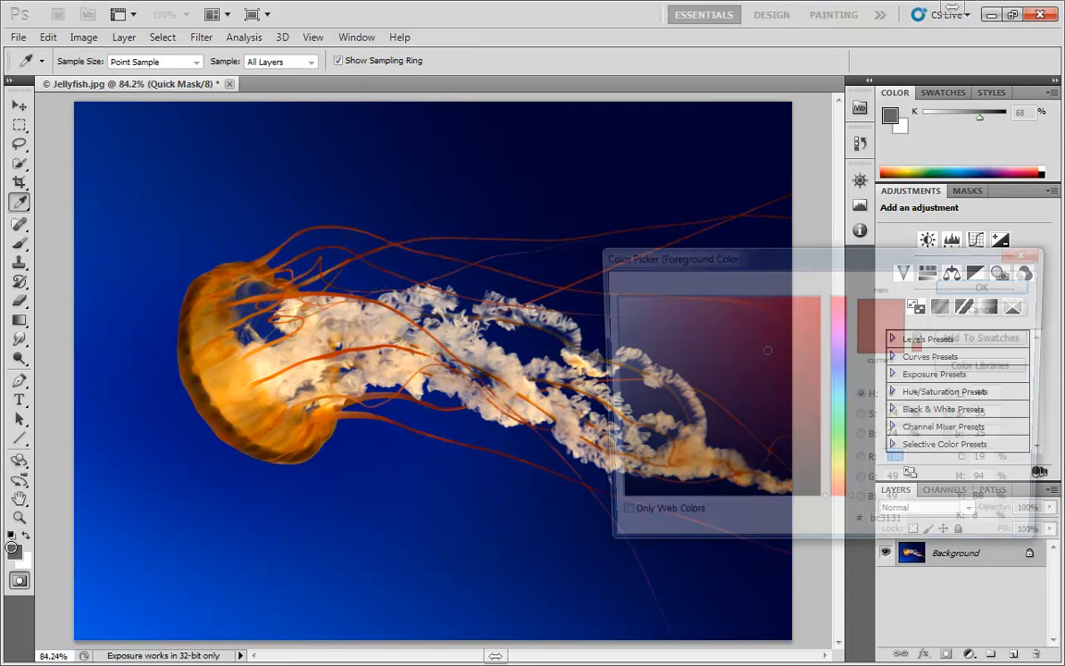
{"action": "left_click_drag", "start_coordinate": [708, 445], "coordinate": [507, 549]}
{"action": "left_click", "coordinate": [963, 290]}
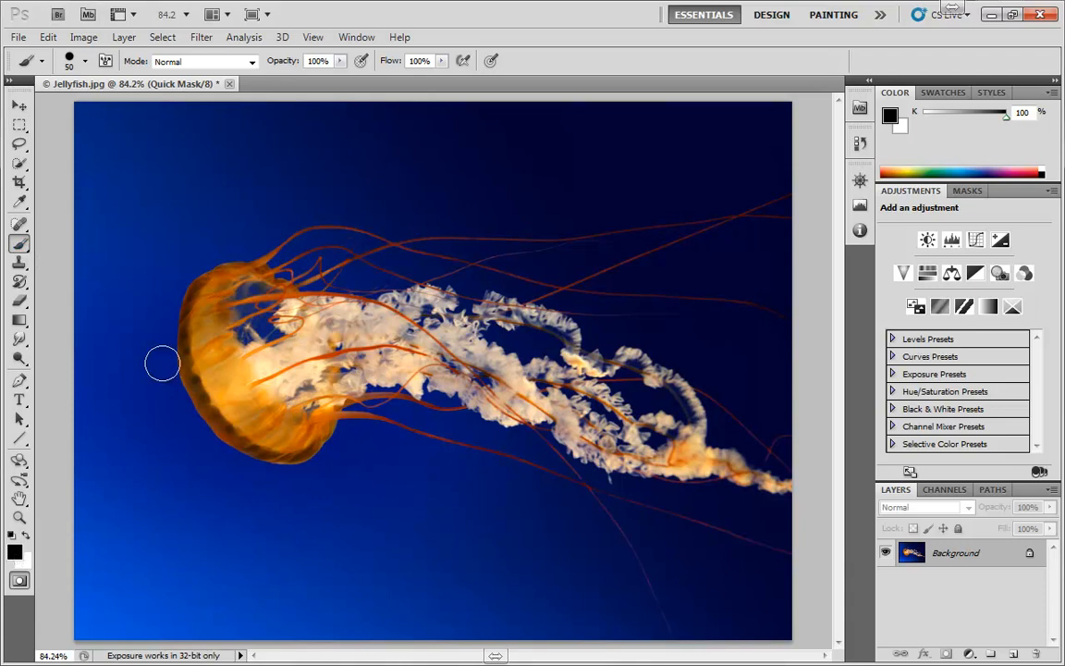
Step: Paint the Quick Mask over the jellyfish's bell with the brush
{"action": "left_click", "coordinate": [230, 282]}
{"action": "mouse_move", "coordinate": [230, 281]}
{"action": "left_mouse_down"}
{"action": "mouse_move", "coordinate": [213, 277]}
{"action": "mouse_move", "coordinate": [204, 291]}
{"action": "mouse_move", "coordinate": [194, 344]}
{"action": "mouse_move", "coordinate": [233, 406]}
{"action": "mouse_move", "coordinate": [278, 440]}
{"action": "mouse_move", "coordinate": [294, 388]}
{"action": "mouse_move", "coordinate": [291, 319]}
{"action": "mouse_move", "coordinate": [231, 273]}
{"action": "mouse_move", "coordinate": [225, 376]}
{"action": "mouse_move", "coordinate": [263, 294]}
{"action": "mouse_move", "coordinate": [219, 350]}
{"action": "mouse_move", "coordinate": [235, 357]}
{"action": "mouse_move", "coordinate": [230, 424]}
{"action": "mouse_move", "coordinate": [291, 436]}
{"action": "mouse_move", "coordinate": [289, 446]}
{"action": "mouse_move", "coordinate": [225, 405]}
{"action": "mouse_move", "coordinate": [192, 358]}
{"action": "mouse_move", "coordinate": [245, 383]}
{"action": "mouse_move", "coordinate": [198, 457]}
{"action": "mouse_move", "coordinate": [172, 370]}
{"action": "mouse_move", "coordinate": [185, 386]}
{"action": "mouse_move", "coordinate": [193, 415]}
{"action": "mouse_move", "coordinate": [164, 356]}
{"action": "mouse_move", "coordinate": [194, 396]}
{"action": "mouse_move", "coordinate": [174, 412]}
{"action": "left_mouse_up"}
{"action": "key", "text": "e"}
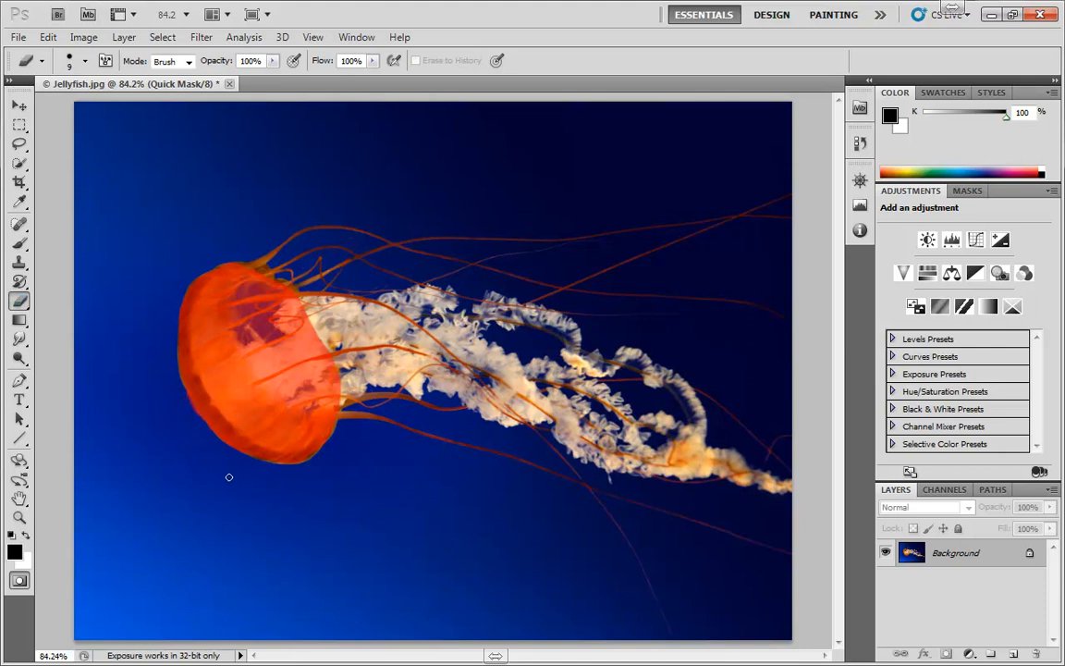
Step: Leave Quick Mask mode to turn the painted bell area into a selection
{"action": "key", "text": "q"}
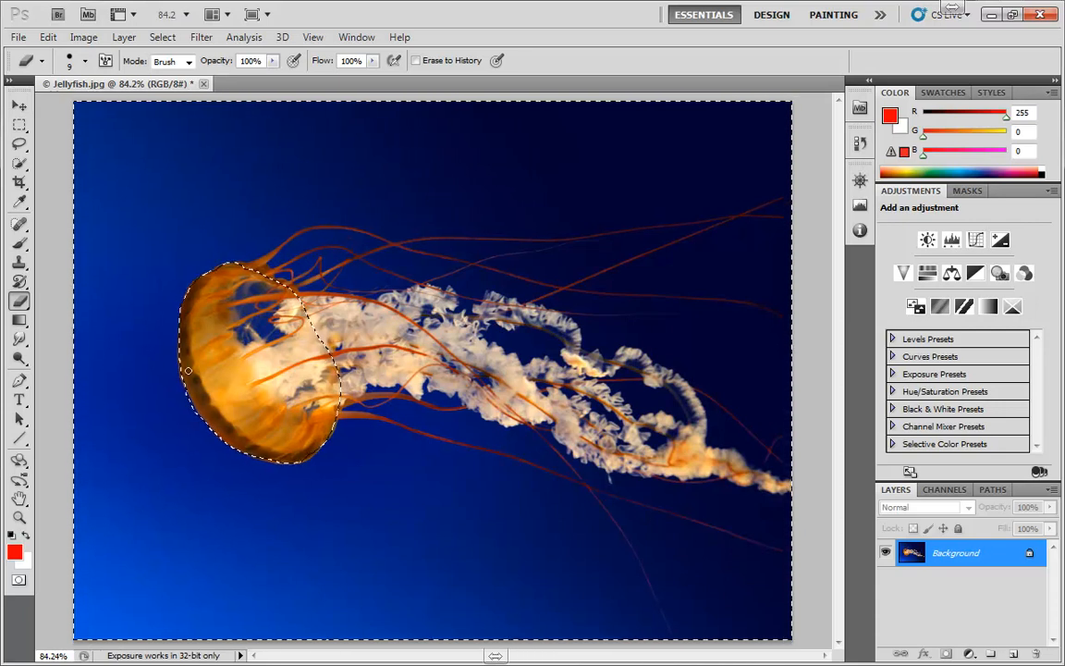
{"action": "key", "text": "q"}
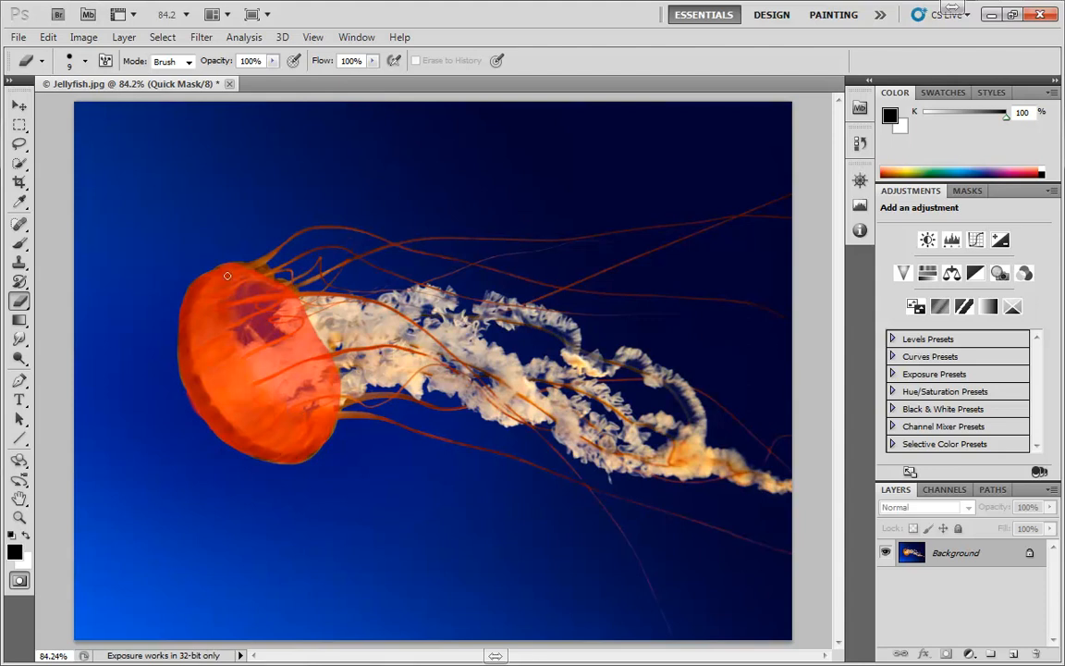
{"action": "key", "text": "q"}
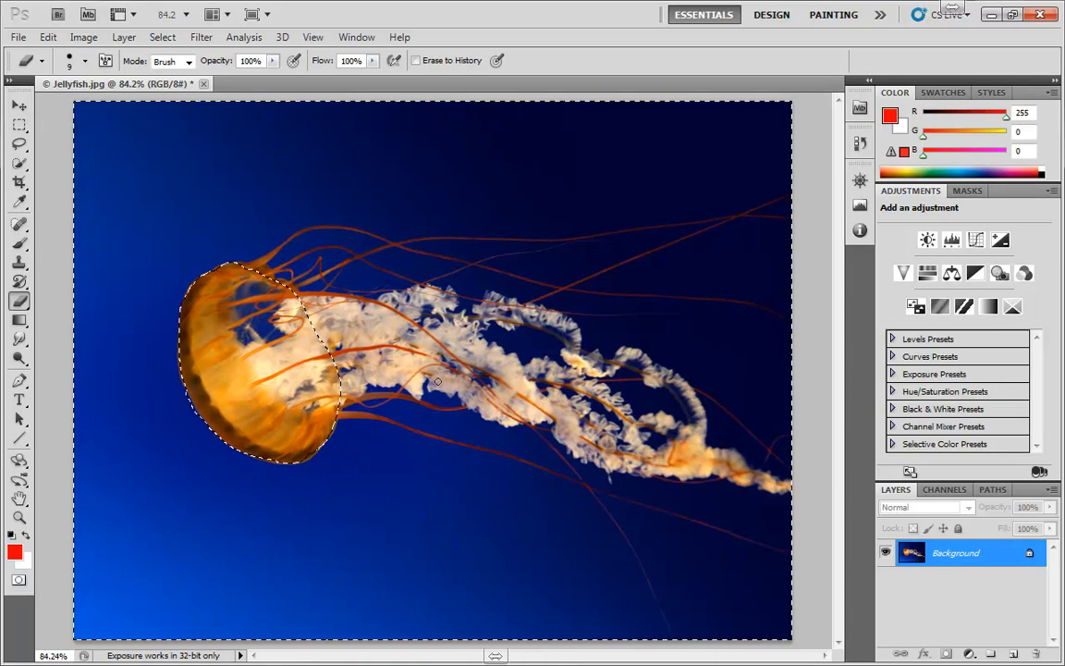
Step: Try a red Solid Color fill layer through the selection and delete that fill layer
{"action": "left_click", "coordinate": [969, 654]}
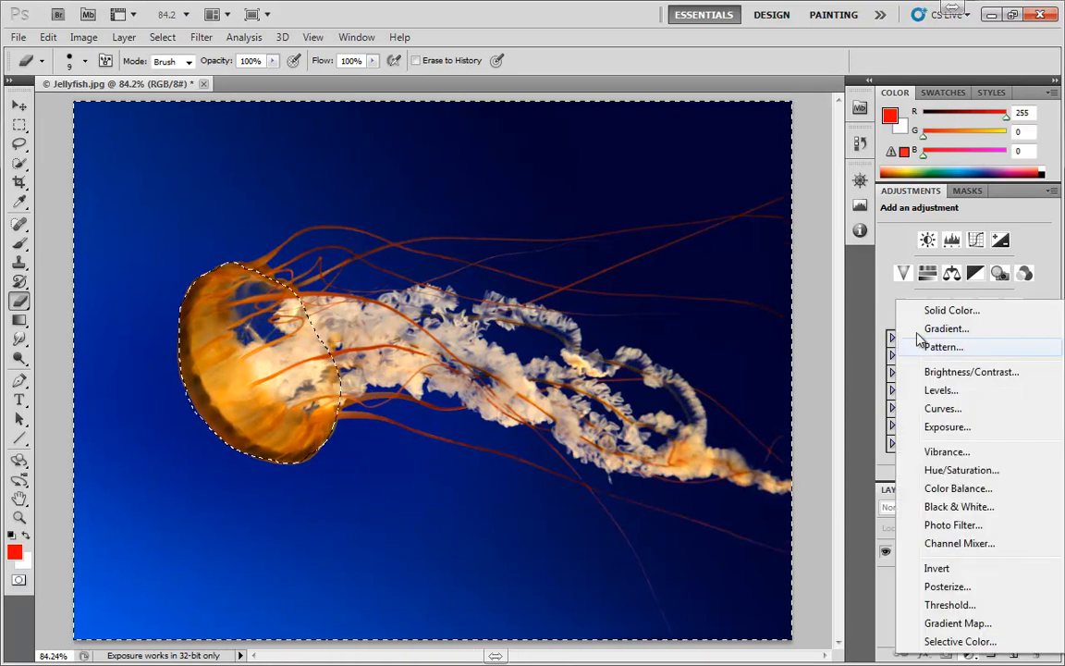
{"action": "left_click", "coordinate": [938, 311]}
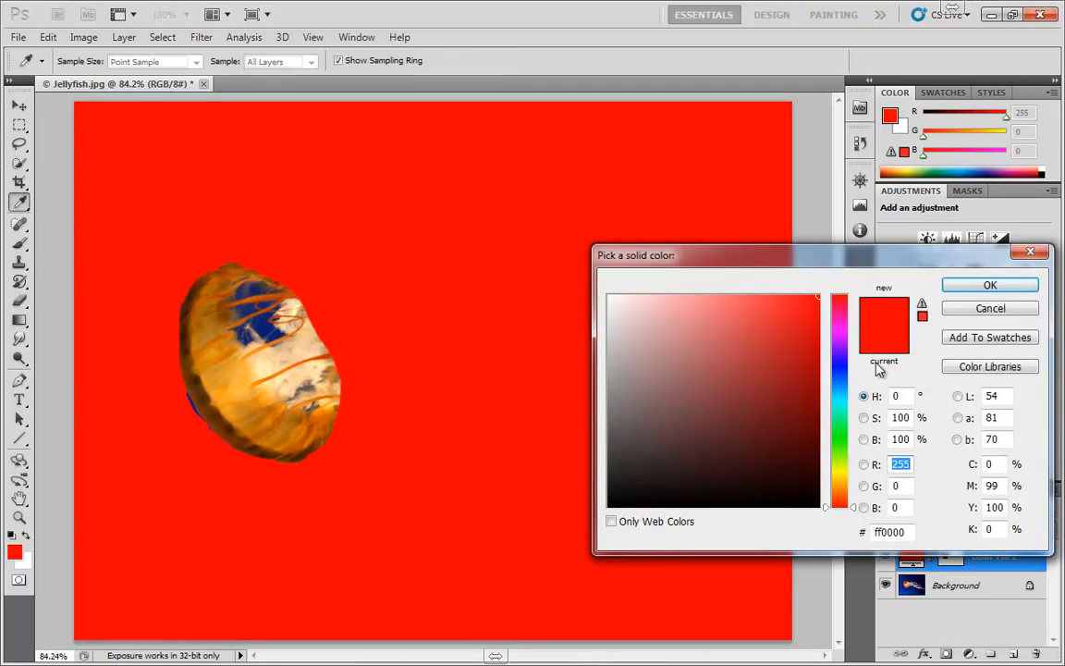
{"action": "left_click", "coordinate": [957, 285]}
{"action": "key", "text": "e"}
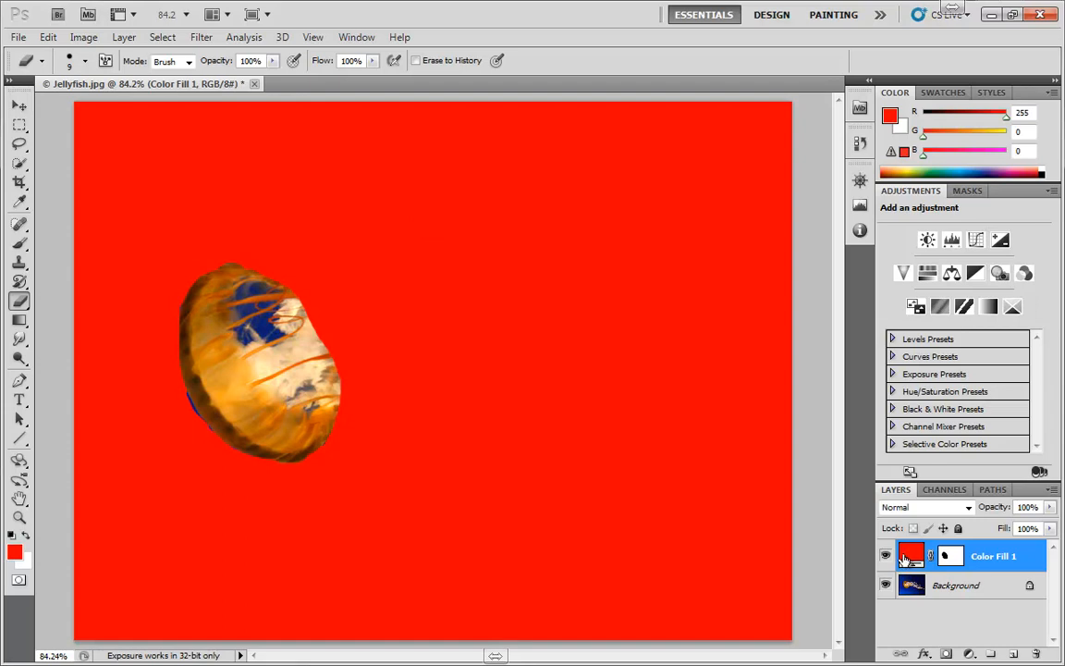
{"action": "left_click_drag", "start_coordinate": [924, 556], "coordinate": [1034, 654]}
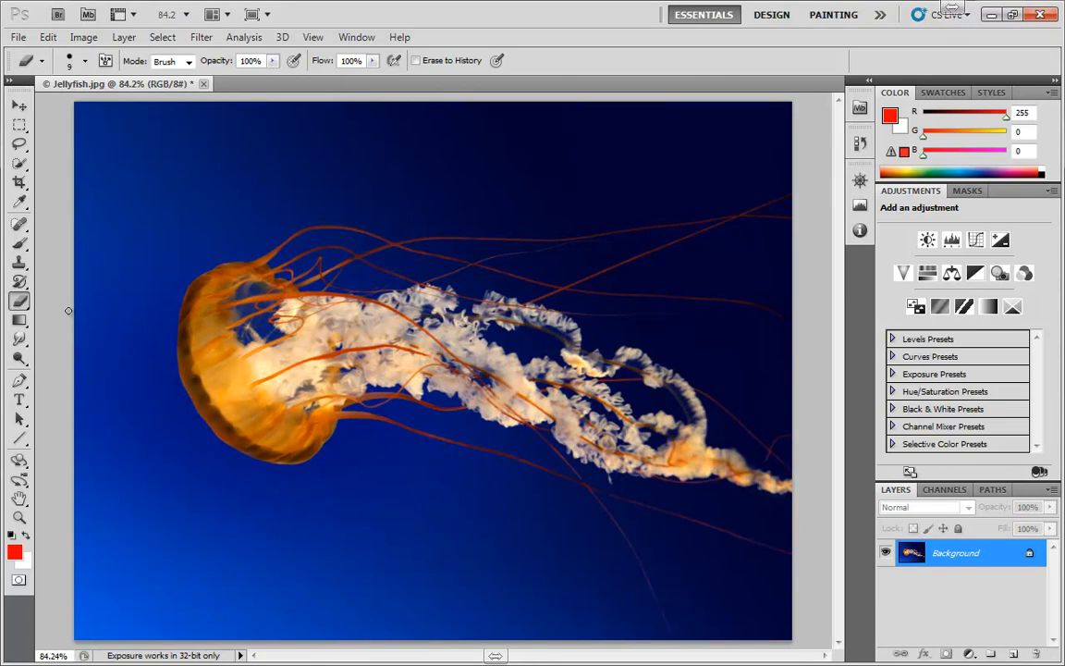
Step: Enter Quick Mask mode and draw a linear gradient diagonally from the image's top-left to bottom-right corner
{"action": "key", "text": "q"}
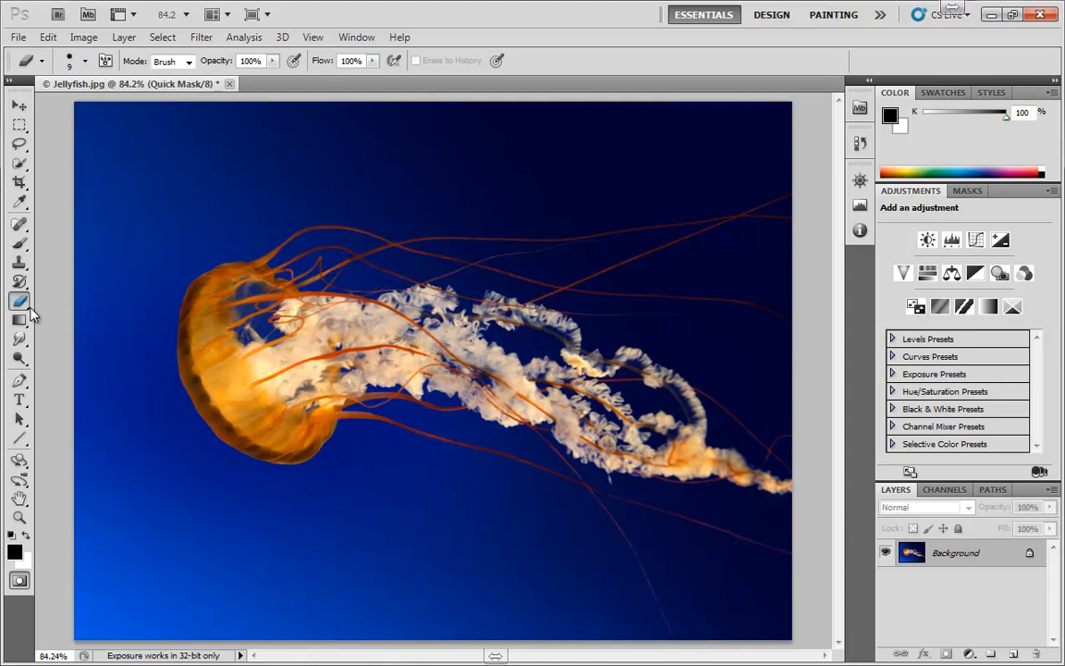
{"action": "left_click", "coordinate": [19, 242]}
{"action": "left_click", "coordinate": [19, 319]}
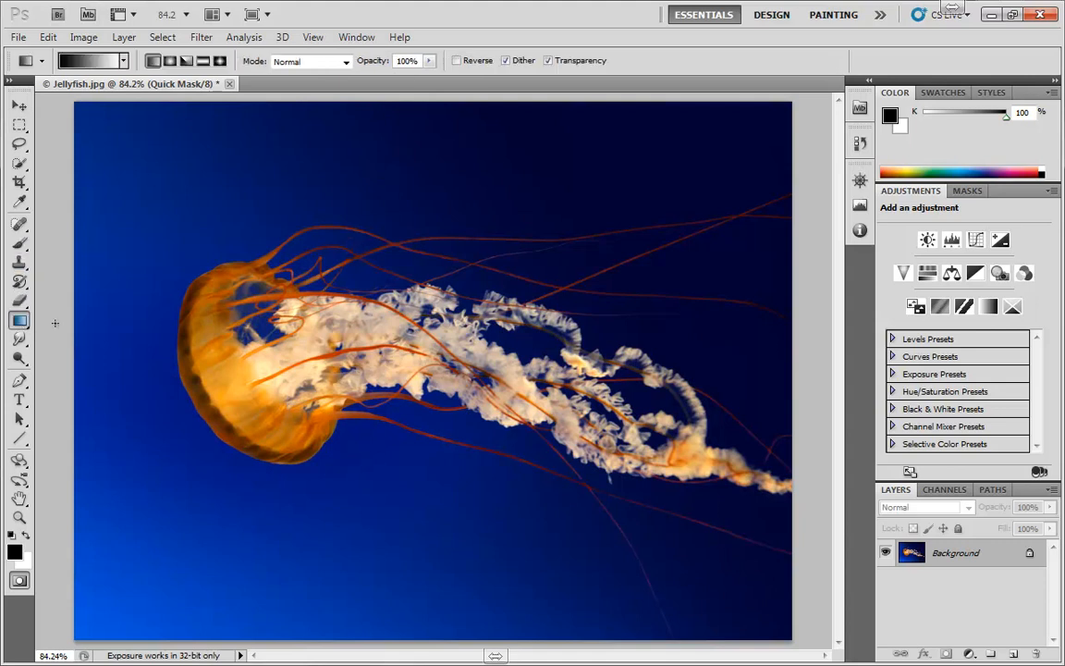
{"action": "left_click_drag", "start_coordinate": [76, 104], "coordinate": [708, 568]}
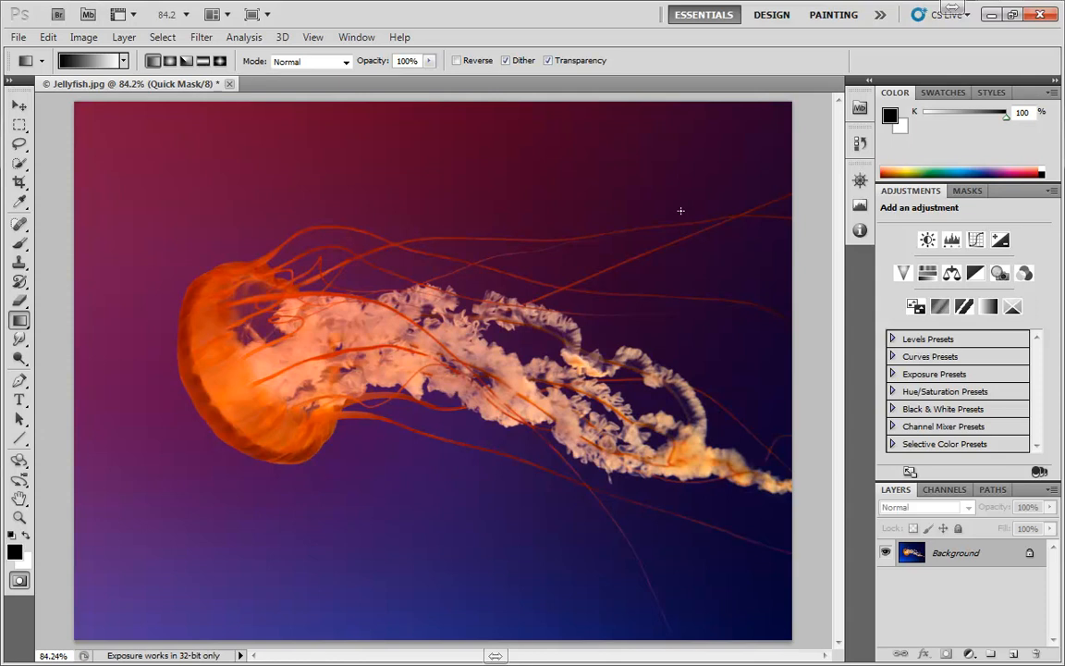
Step: Leave Quick Mask and add a Solid Color fill layer through the gradient selection
{"action": "key", "text": "q"}
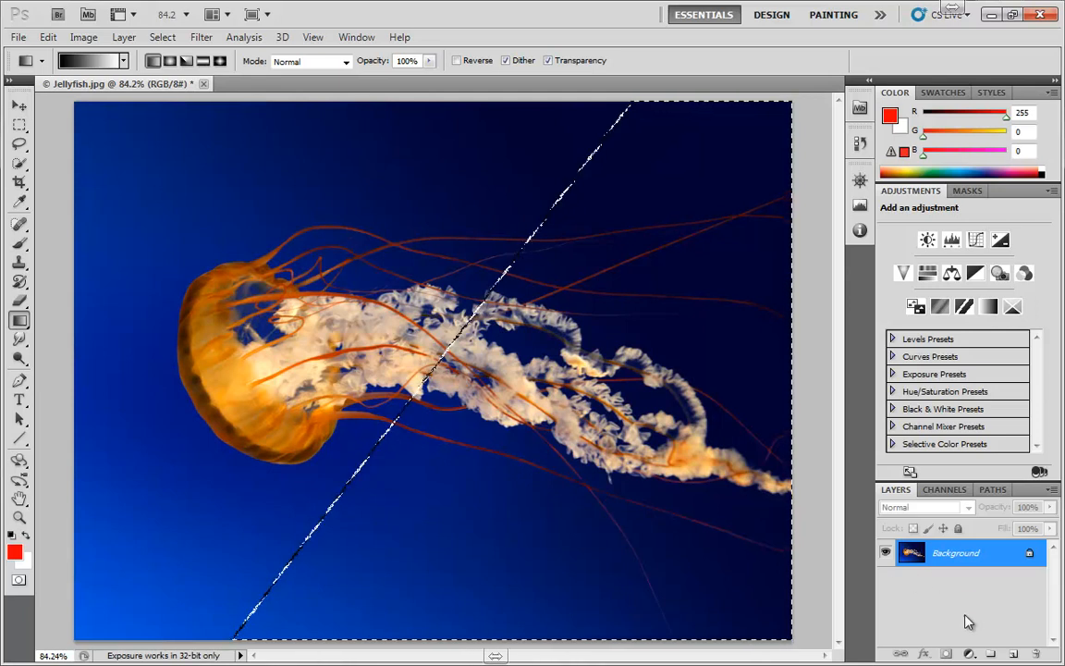
{"action": "left_click", "coordinate": [969, 654]}
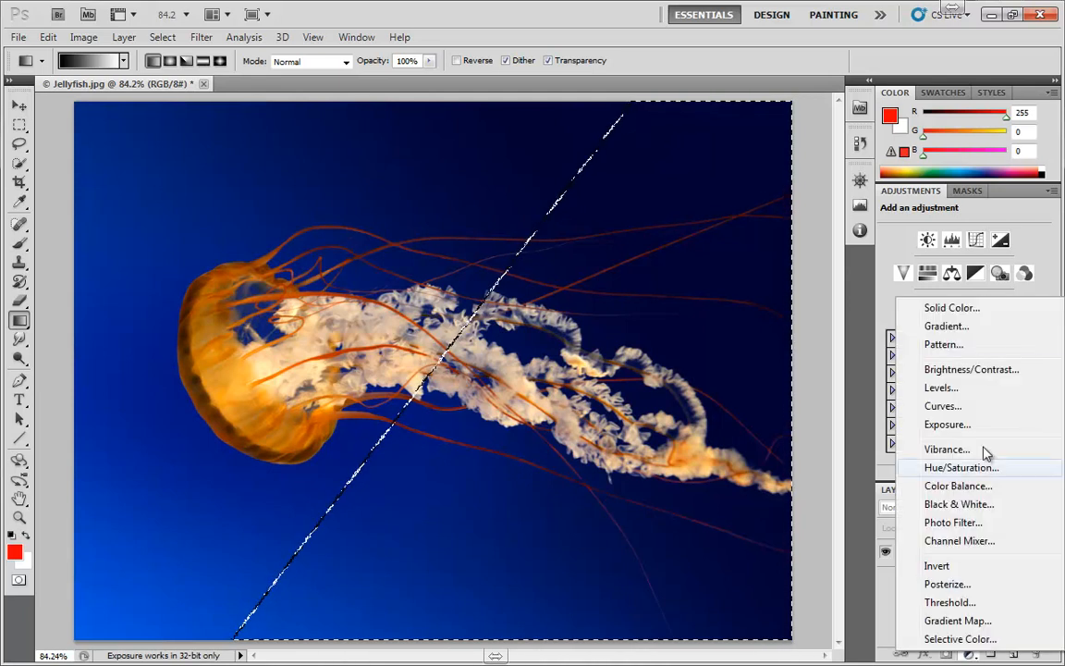
{"action": "left_click", "coordinate": [951, 309]}
{"action": "left_click", "coordinate": [992, 283]}
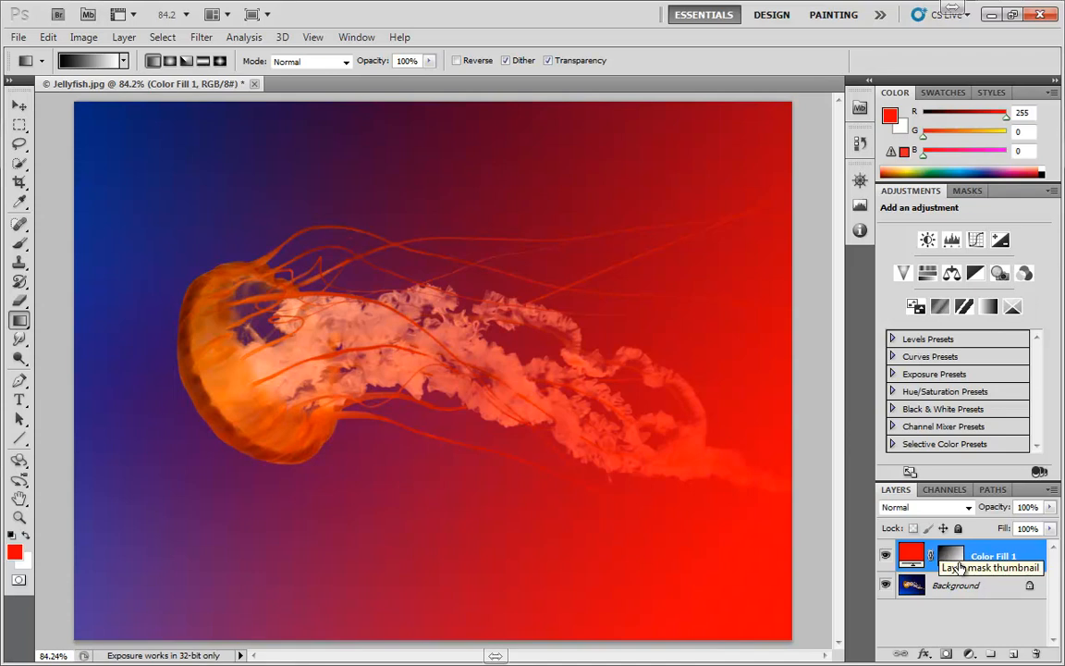
Step: Recolor the fill layer to green 00a837 and delete the fill layer
{"action": "double_click", "coordinate": [912, 553]}
{"action": "double_click", "coordinate": [897, 464]}
{"action": "type", "text": "167"}
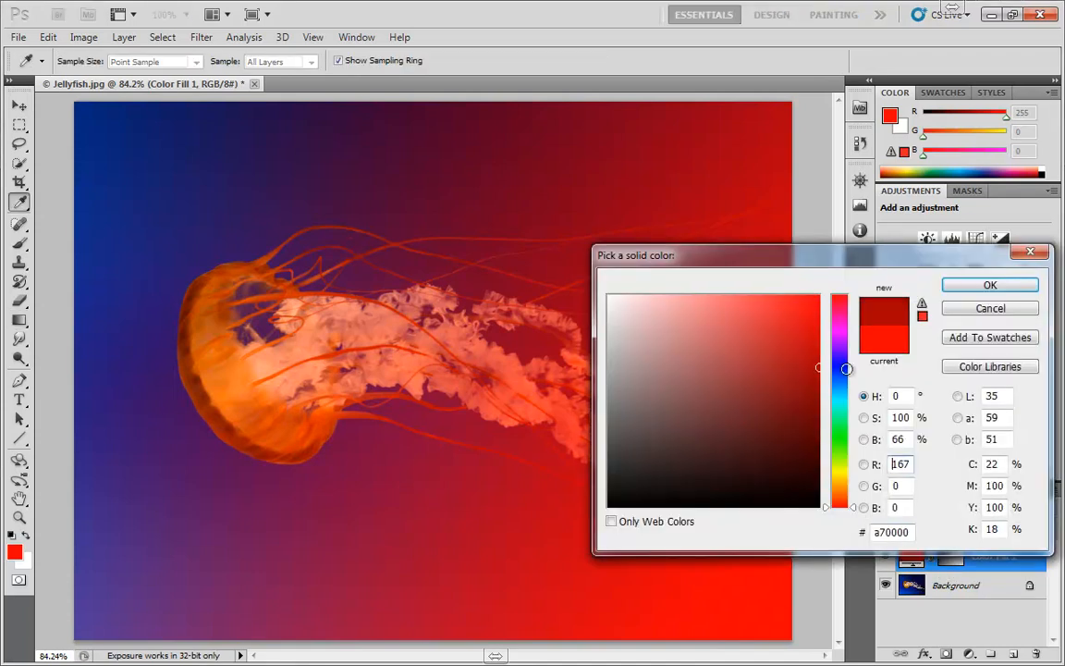
{"action": "left_click", "coordinate": [846, 424]}
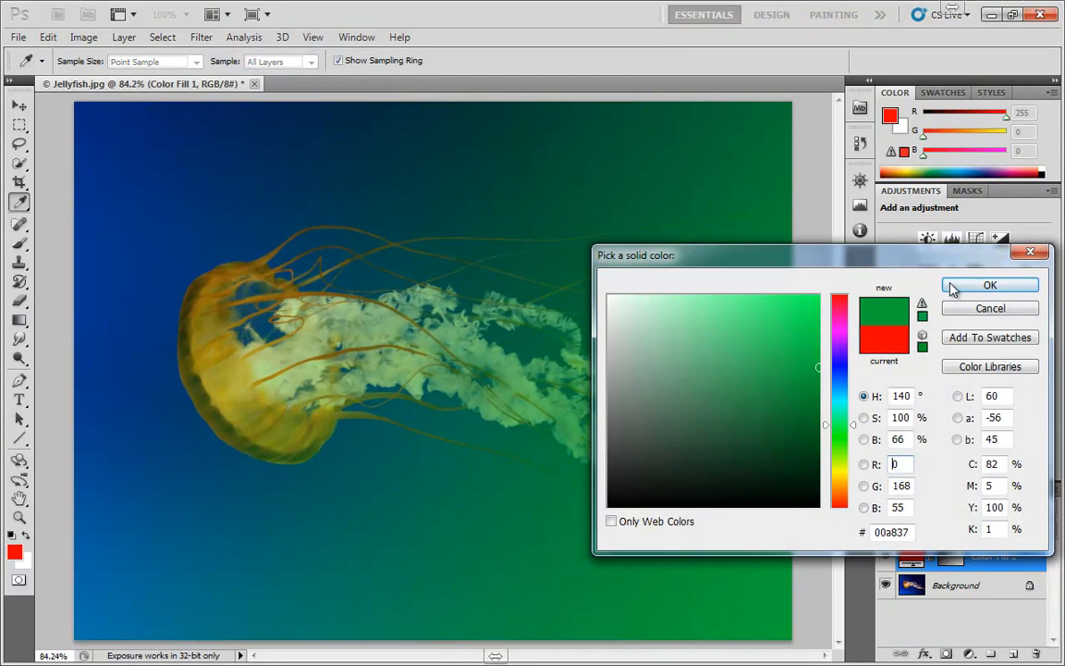
{"action": "left_click", "coordinate": [988, 285]}
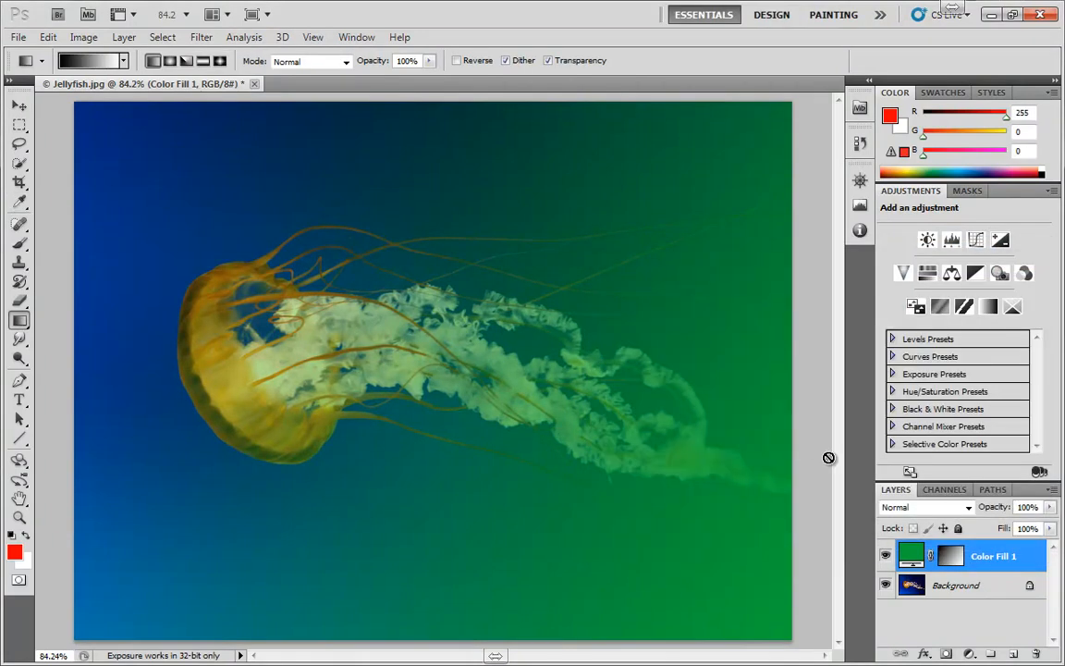
{"action": "left_click_drag", "start_coordinate": [911, 555], "coordinate": [1035, 653]}
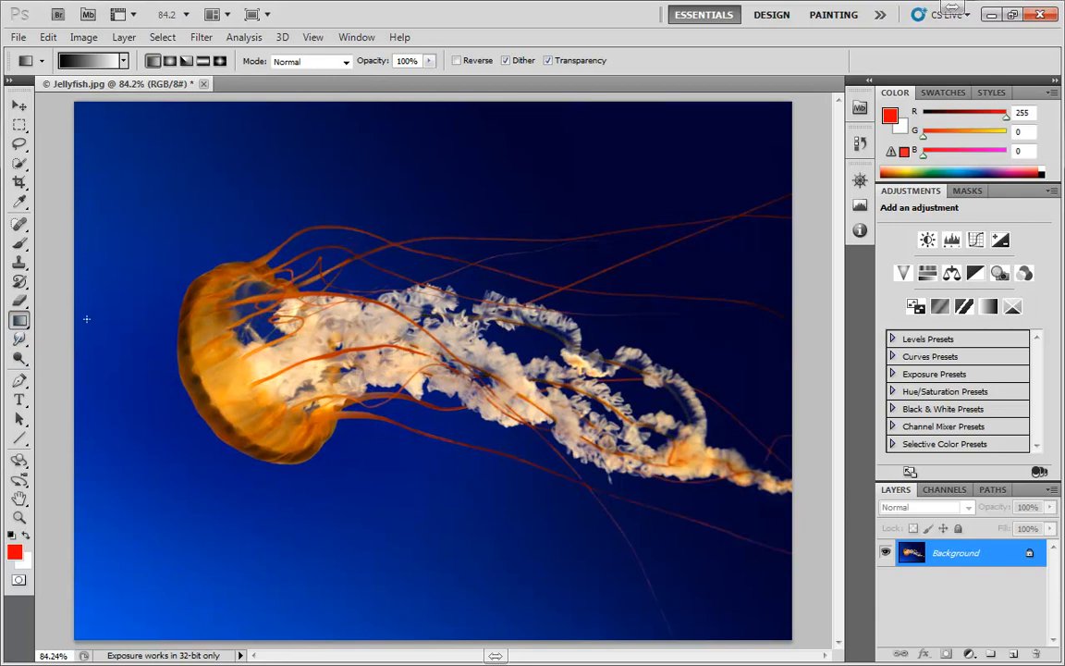
Step: Enter Quick Mask mode and drag a radial gradient outward from the jellyfish's bell
{"action": "key", "text": "q"}
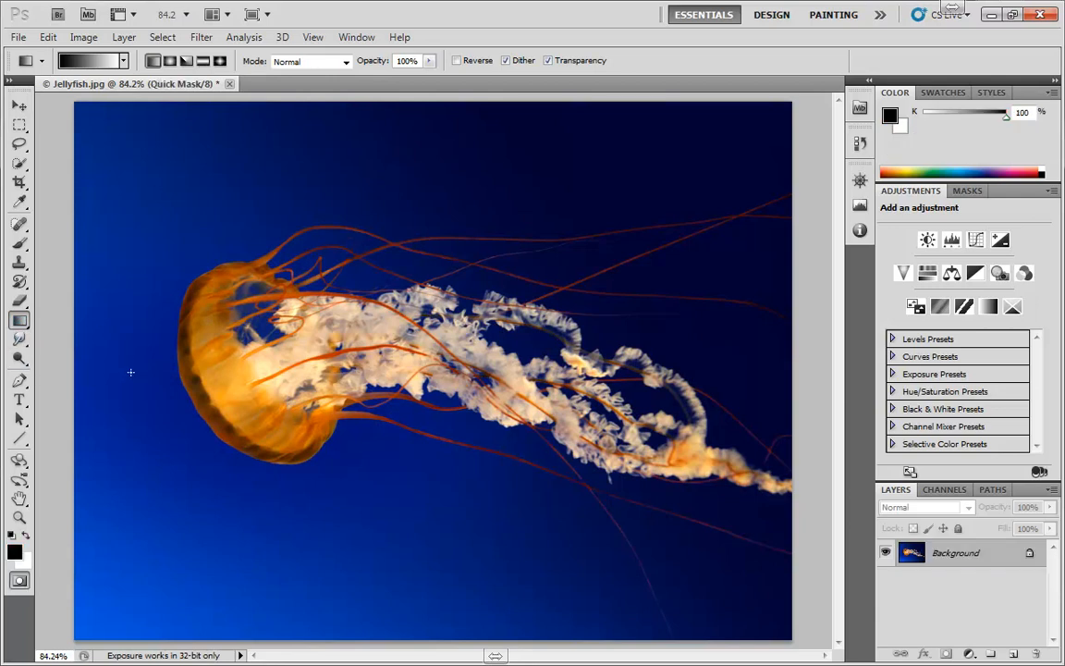
{"action": "left_click", "coordinate": [171, 60]}
{"action": "left_click_drag", "start_coordinate": [218, 340], "coordinate": [450, 452]}
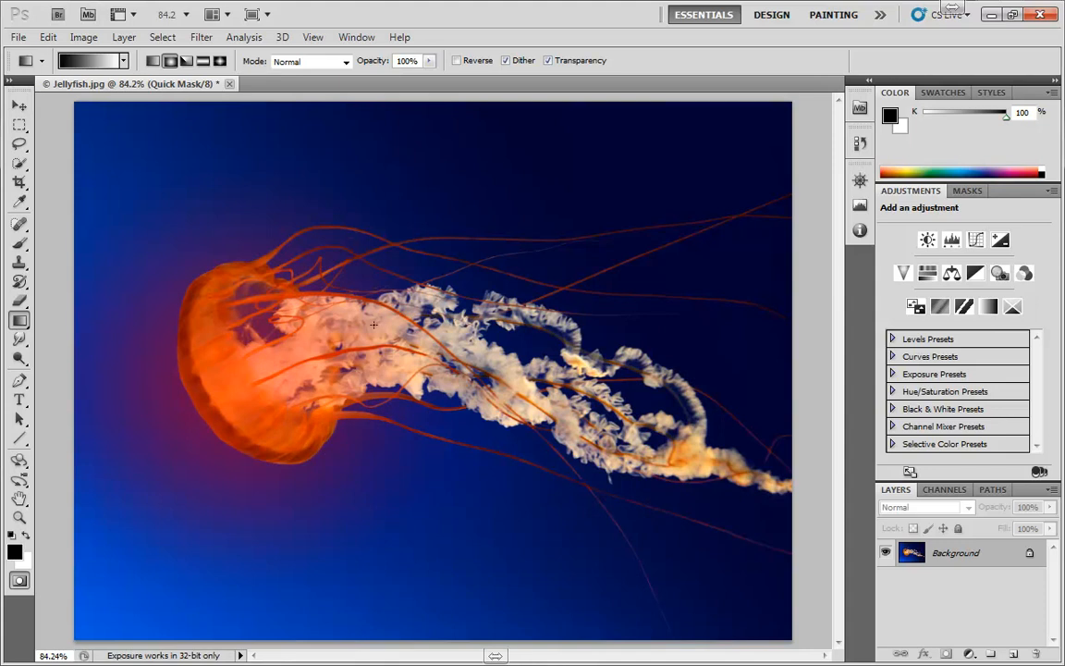
Step: Leave Quick Mask, apply a Gaussian Blur with a 4.5 pixel radius through the selection, and deselect
{"action": "key", "text": "q"}
{"action": "left_click", "coordinate": [201, 37]}
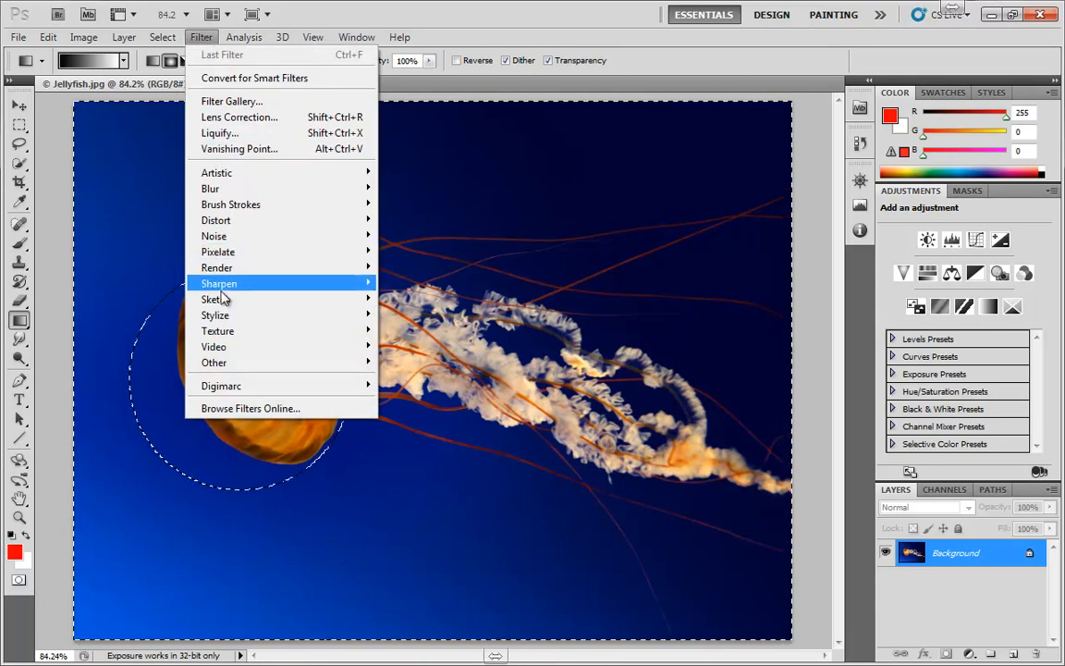
{"action": "mouse_move", "coordinate": [222, 190]}
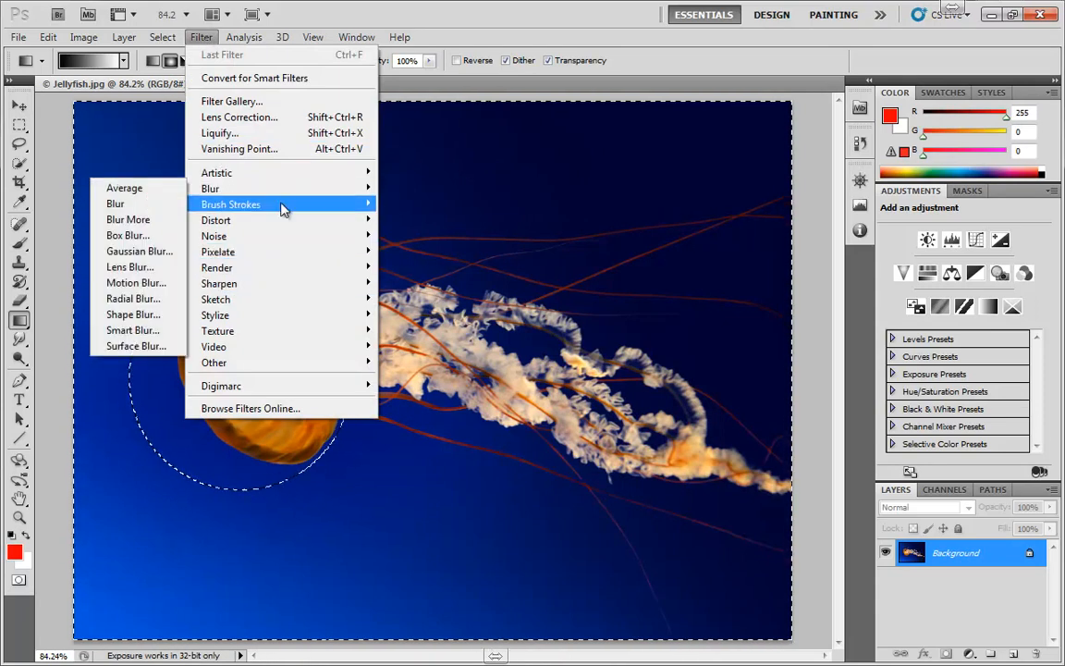
{"action": "left_click", "coordinate": [147, 246]}
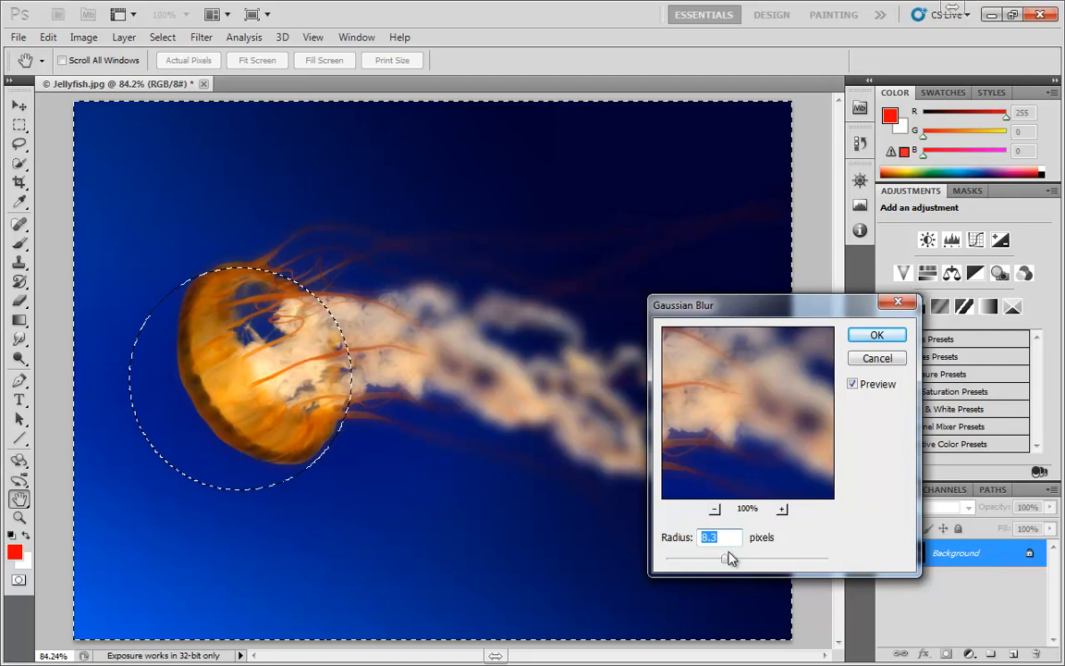
{"action": "left_click_drag", "start_coordinate": [727, 559], "coordinate": [707, 564]}
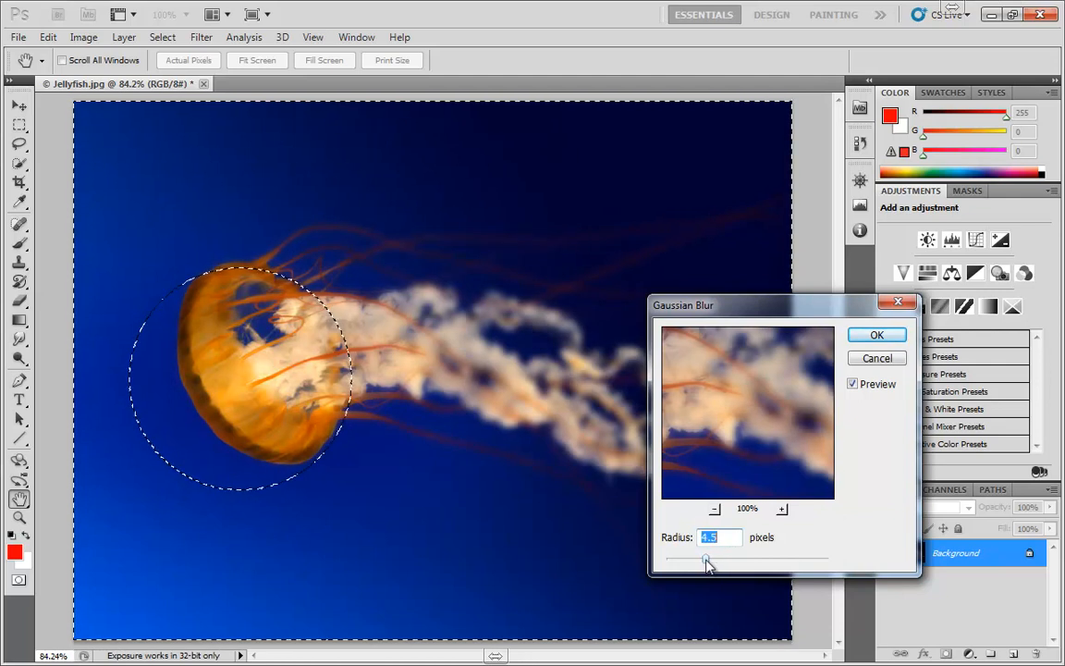
{"action": "left_click", "coordinate": [874, 336]}
{"action": "key", "text": "g"}
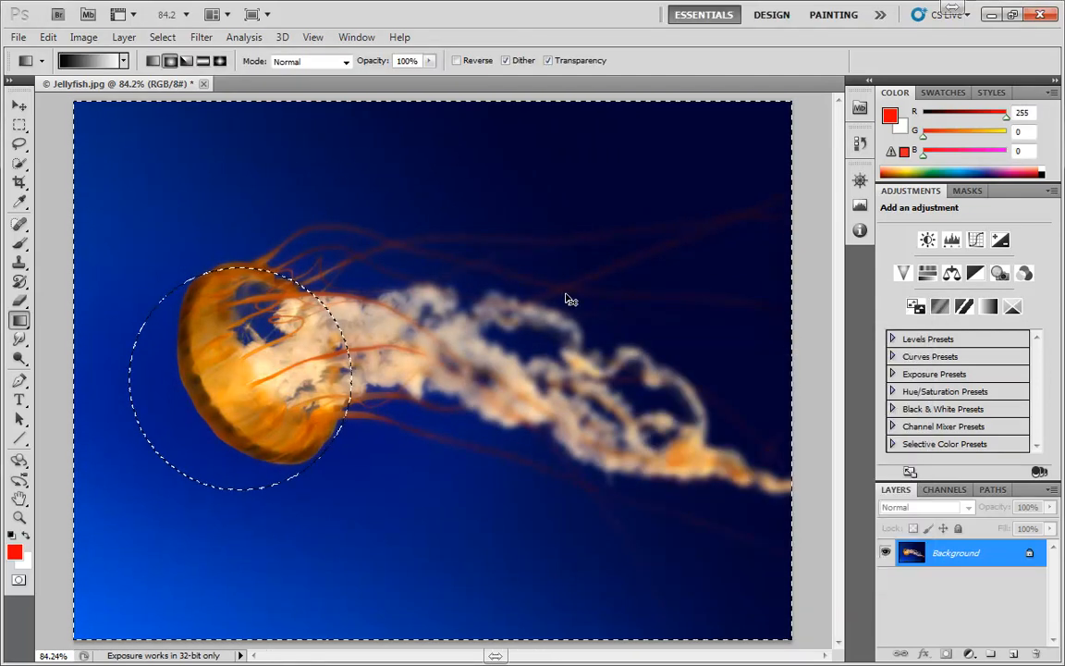
{"action": "key", "text": "ctrl+d"}
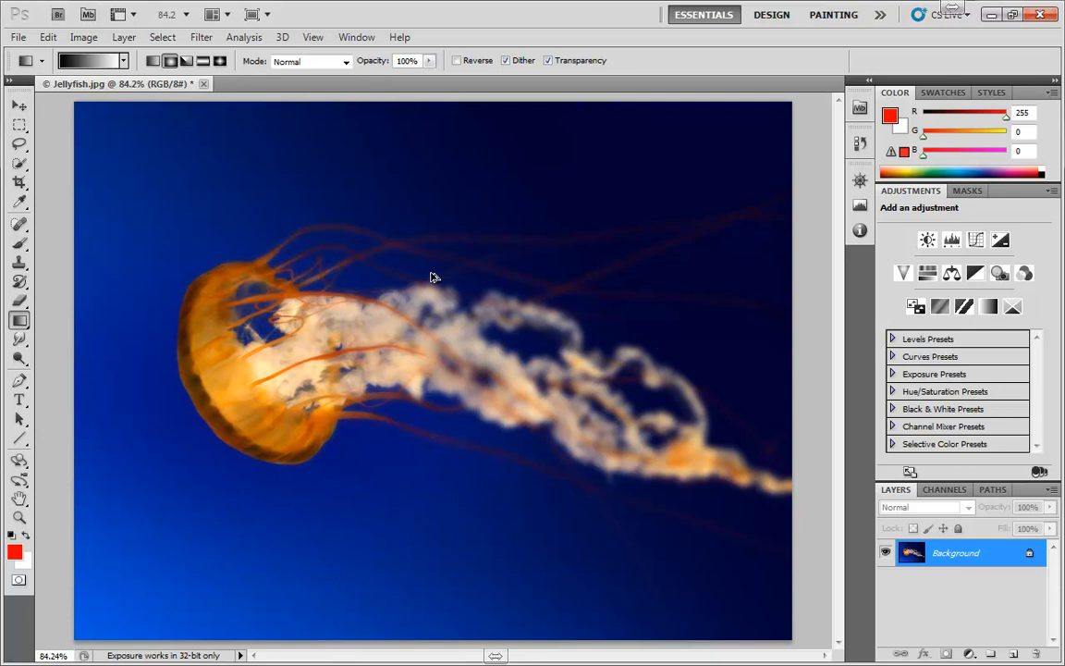
Step: Step back to undo the Gaussian Blur, then deselect
{"action": "key", "text": "ctrl+alt+z"}
{"action": "key", "text": "ctrl+alt+z"}
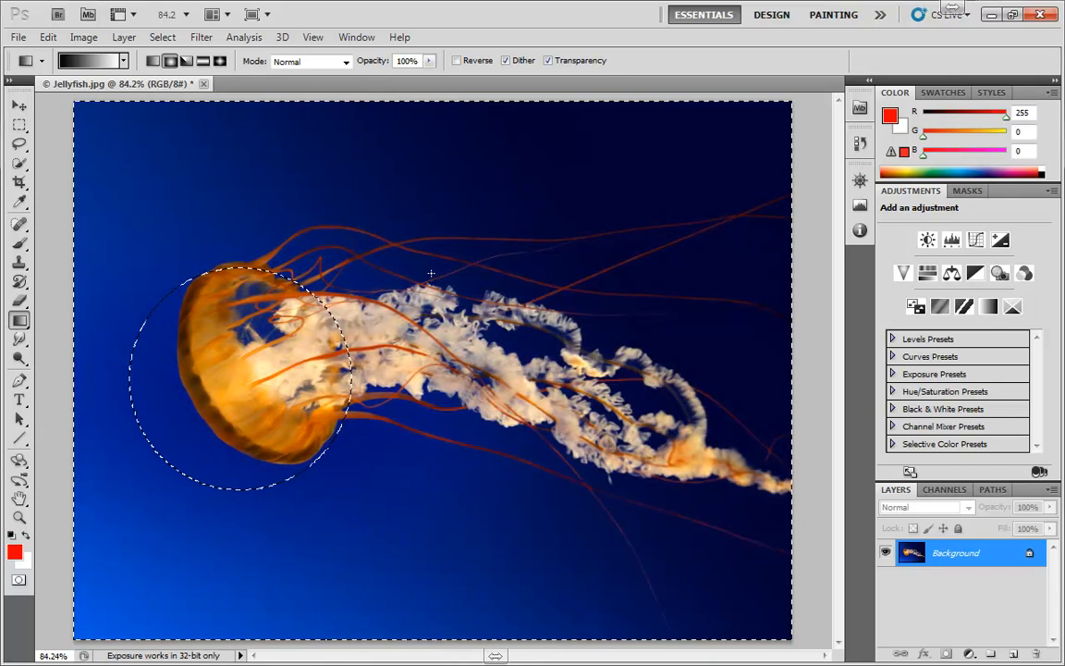
{"action": "key", "text": "ctrl+d"}
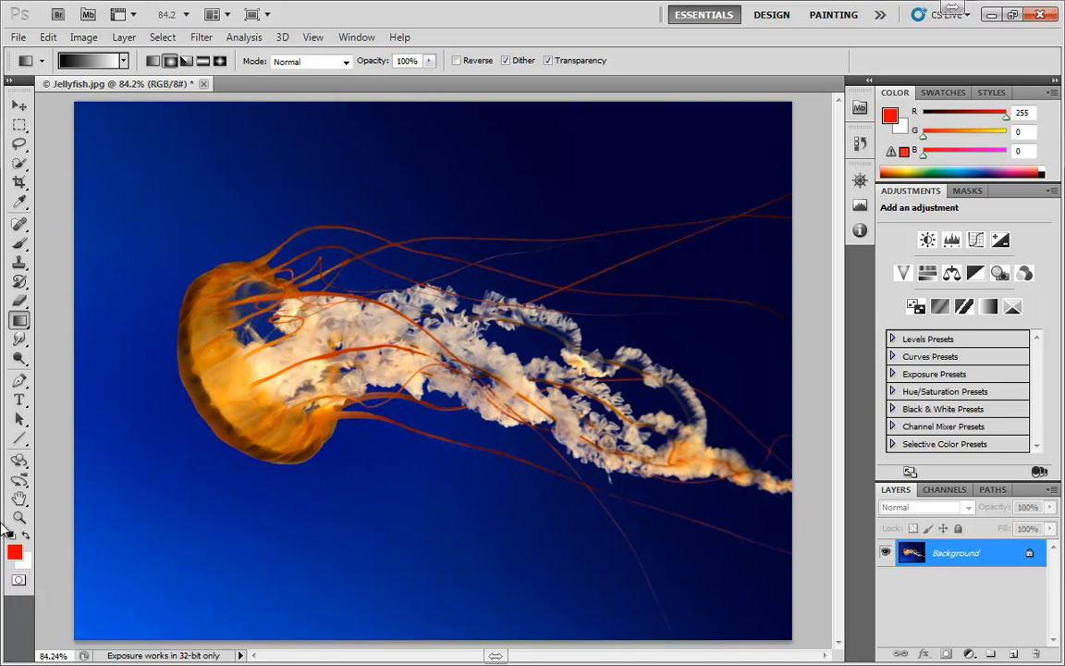
Step: Set the Quick Mask color to indicate Selected Areas and enter Quick Mask mode
{"action": "double_click", "coordinate": [20, 583]}
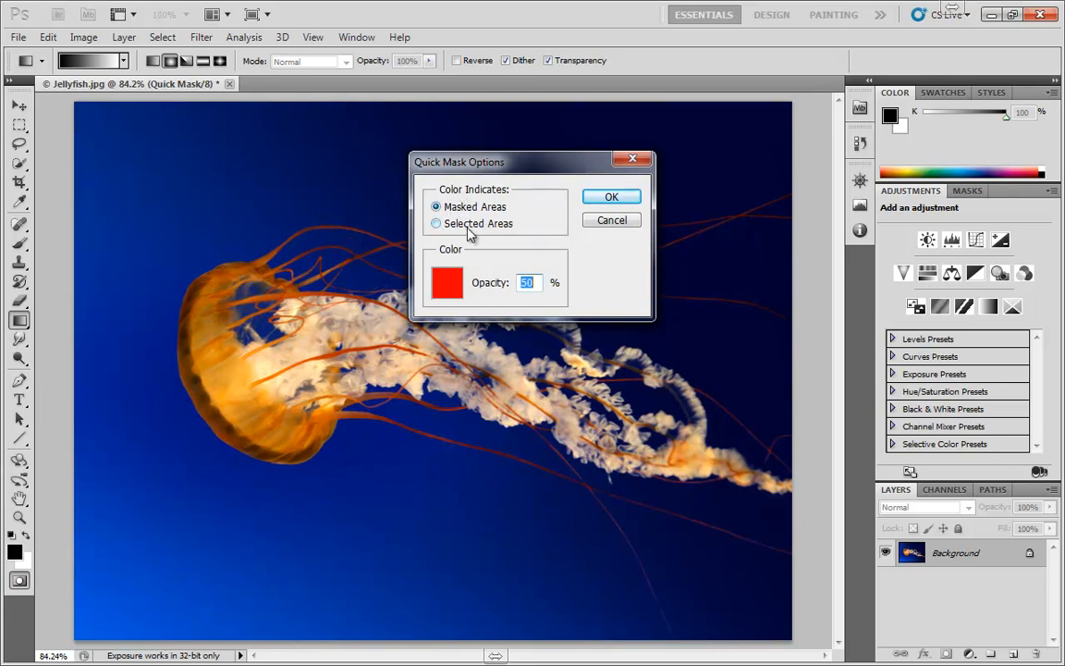
{"action": "left_click", "coordinate": [435, 226]}
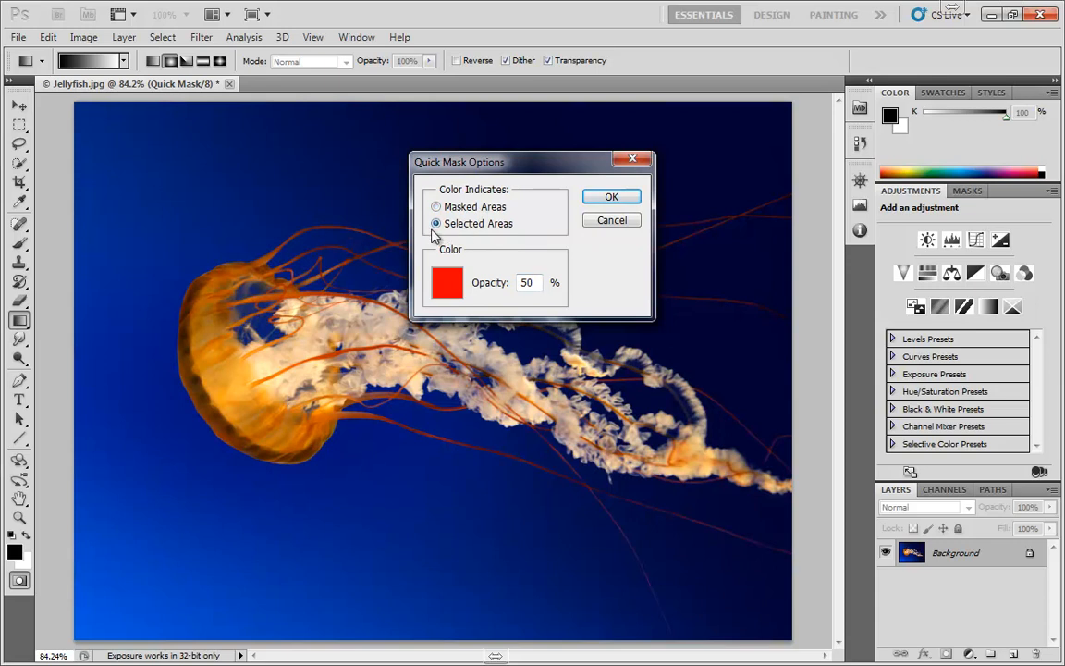
{"action": "left_click", "coordinate": [612, 197]}
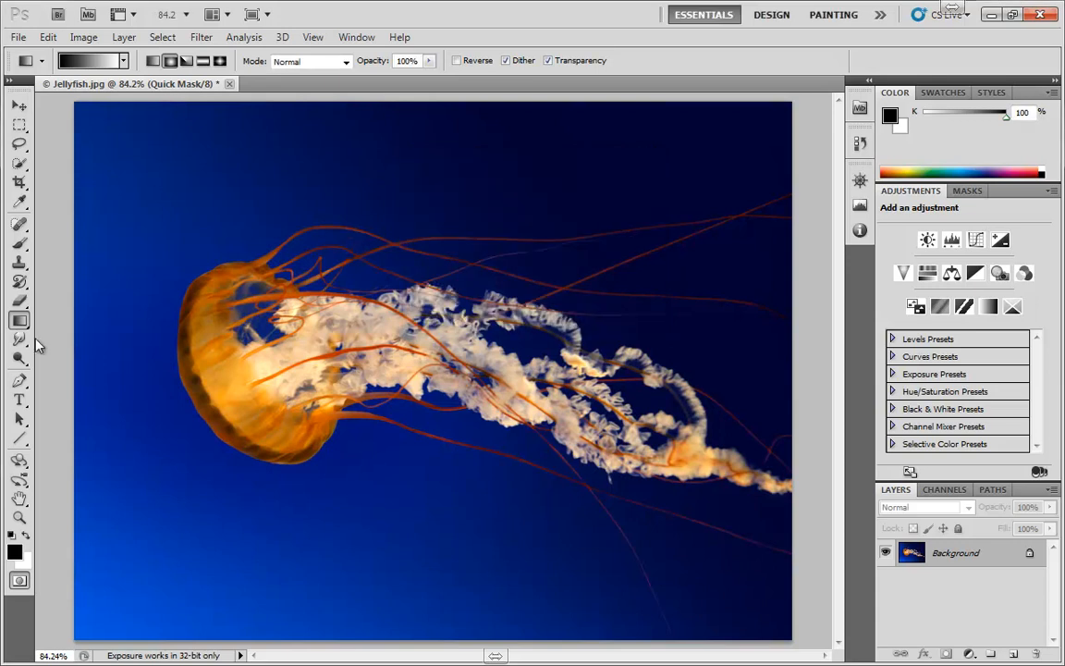
Step: Paint over the jellyfish's bell with a 50 px brush in Quick Mask, briefly previewing it as a selection
{"action": "left_click", "coordinate": [19, 243]}
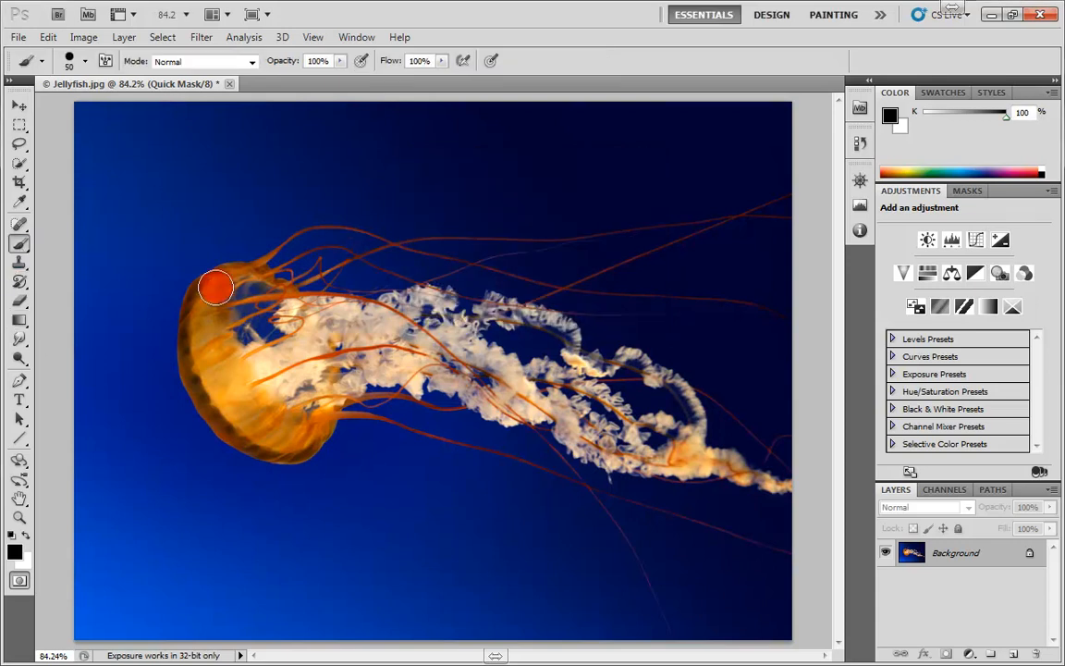
{"action": "mouse_move", "coordinate": [215, 288]}
{"action": "left_mouse_down"}
{"action": "mouse_move", "coordinate": [216, 391]}
{"action": "mouse_move", "coordinate": [251, 429]}
{"action": "mouse_move", "coordinate": [287, 442]}
{"action": "mouse_move", "coordinate": [308, 380]}
{"action": "mouse_move", "coordinate": [268, 305]}
{"action": "mouse_move", "coordinate": [210, 315]}
{"action": "mouse_move", "coordinate": [255, 428]}
{"action": "mouse_move", "coordinate": [264, 336]}
{"action": "mouse_move", "coordinate": [227, 338]}
{"action": "mouse_move", "coordinate": [245, 323]}
{"action": "mouse_move", "coordinate": [237, 318]}
{"action": "mouse_move", "coordinate": [244, 367]}
{"action": "mouse_move", "coordinate": [256, 345]}
{"action": "mouse_move", "coordinate": [273, 371]}
{"action": "left_mouse_up"}
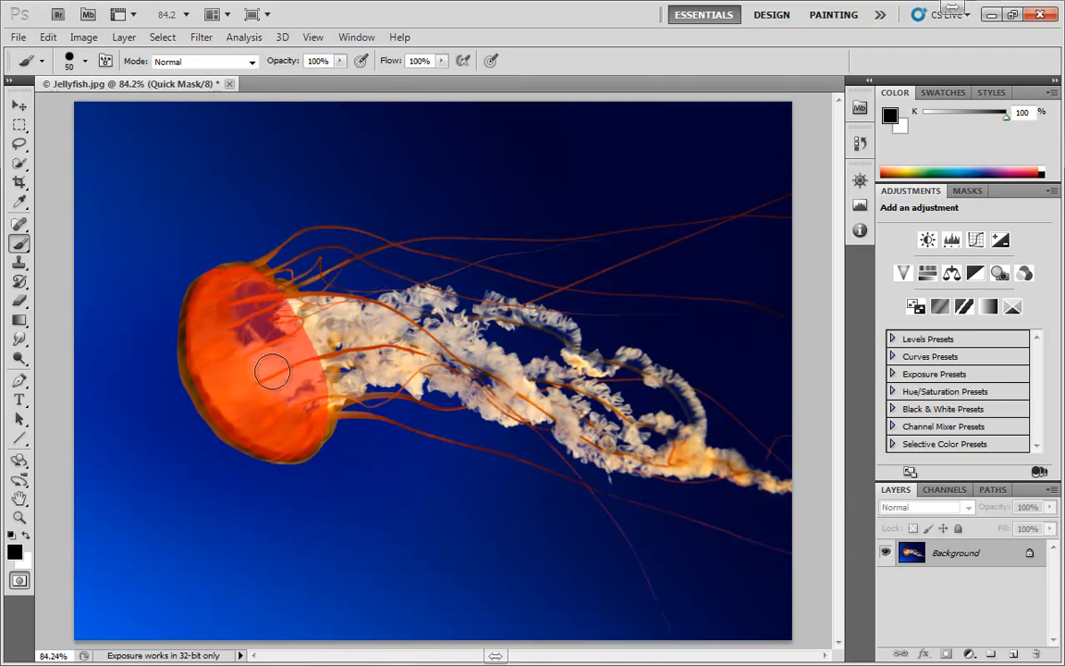
{"action": "key", "text": "q"}
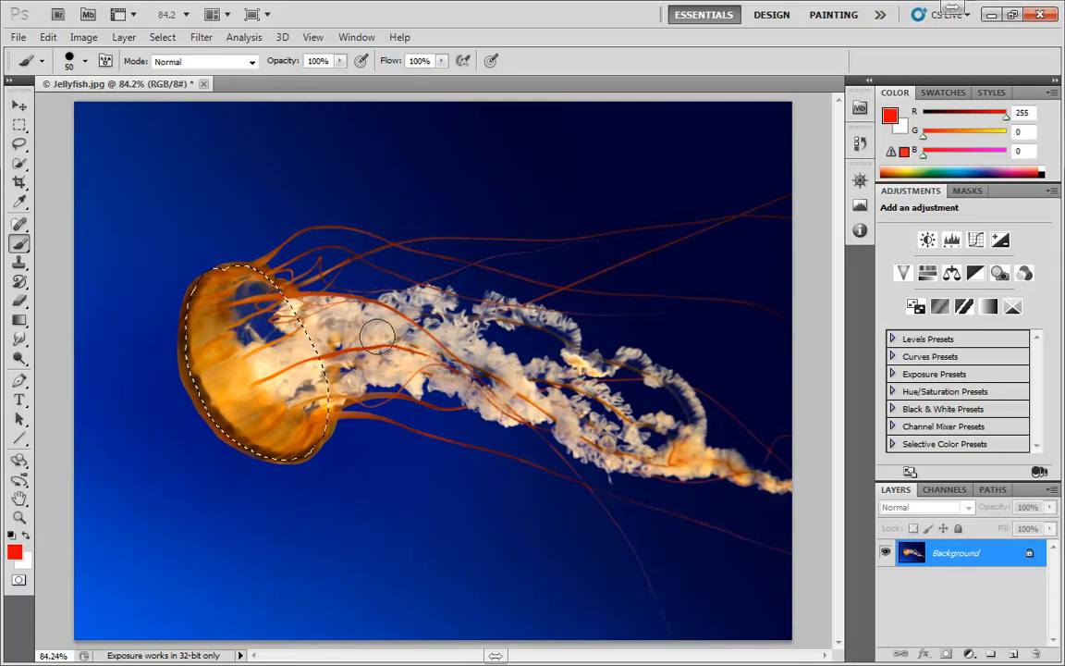
{"action": "key", "text": "q"}
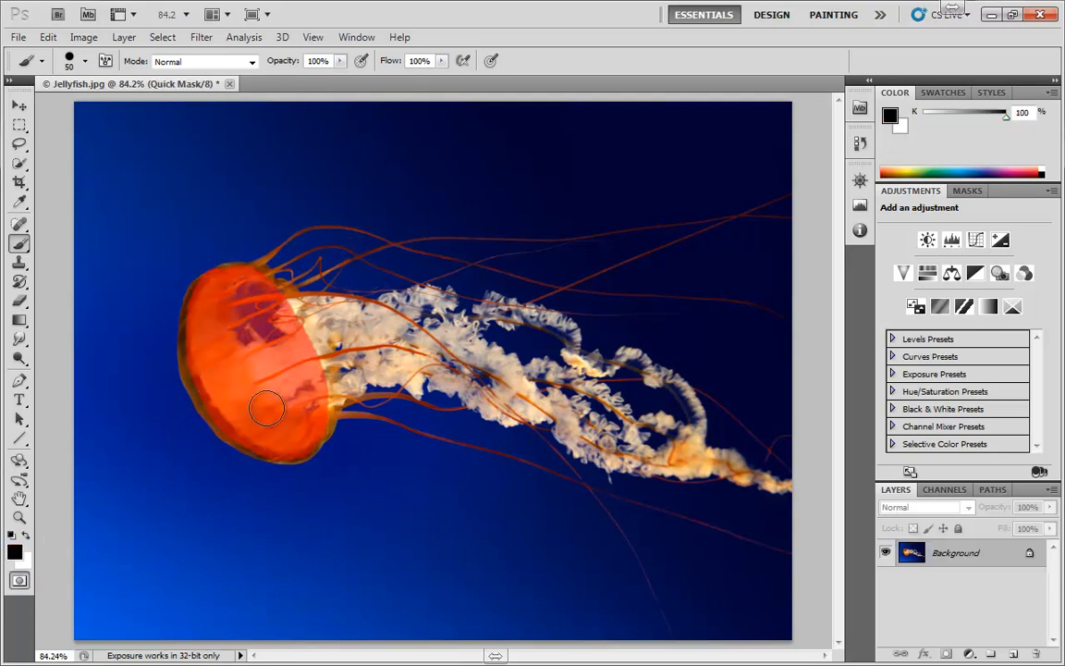
Step: Extend the painted mask over the inner bell toward the tentacles and leave Quick Mask mode
{"action": "left_click_drag", "start_coordinate": [338, 347], "coordinate": [316, 279]}
{"action": "left_click", "coordinate": [20, 580]}
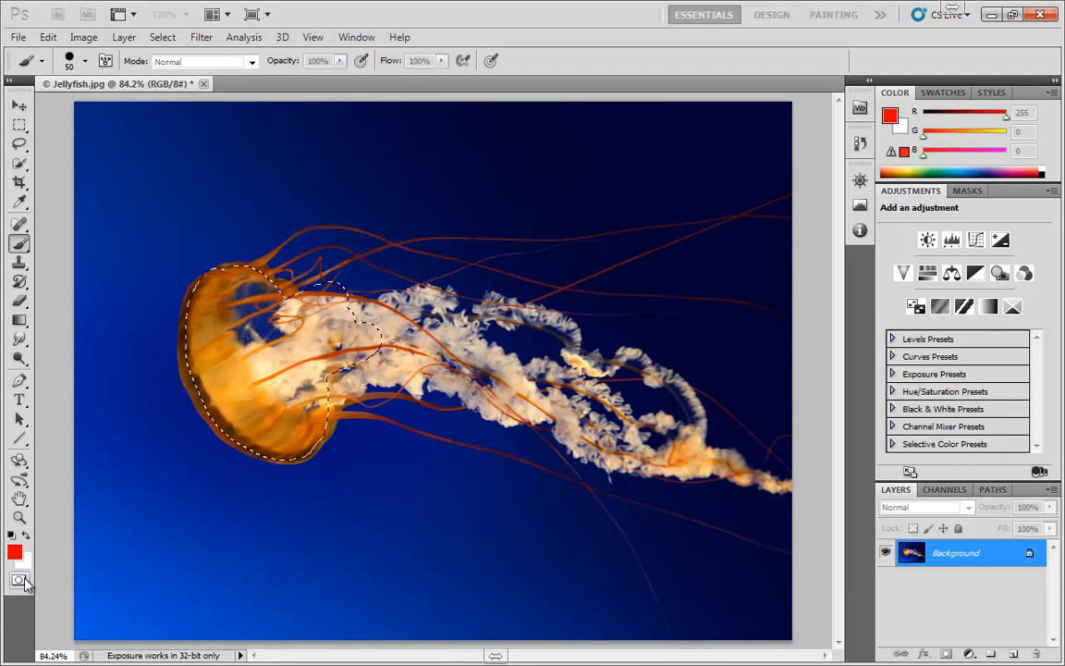
{"action": "double_click", "coordinate": [19, 579]}
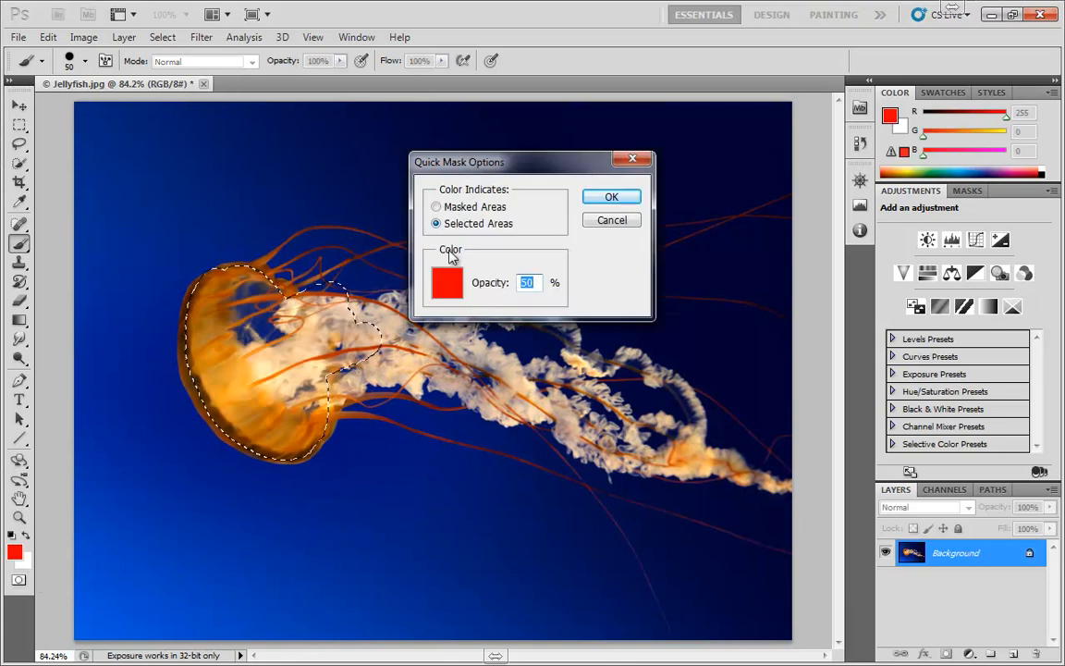
{"action": "left_click", "coordinate": [448, 281]}
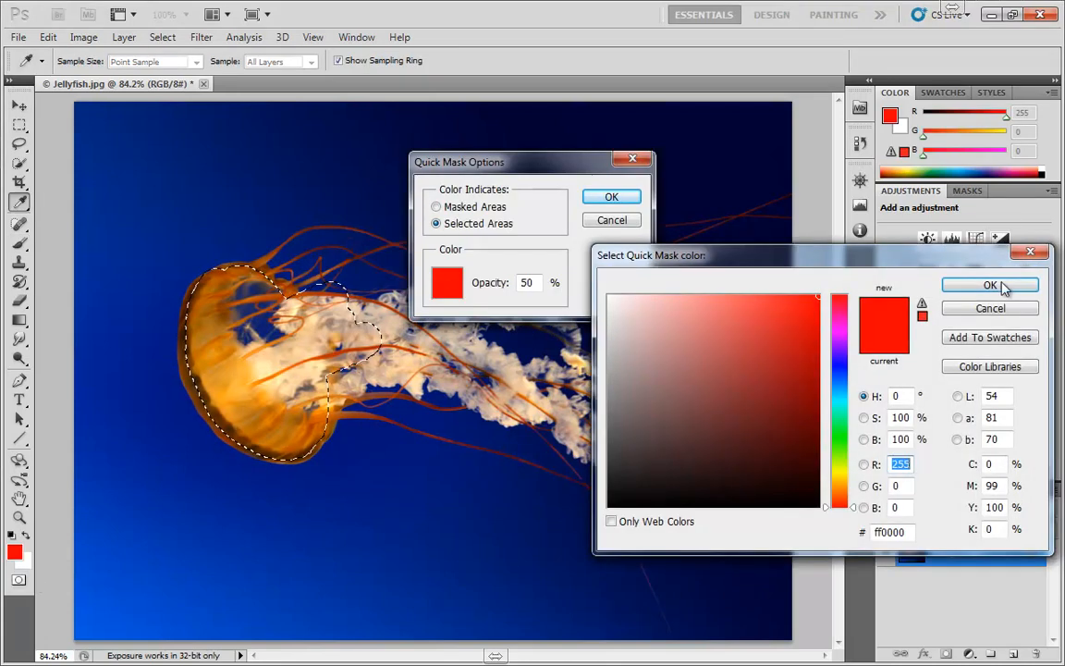
{"action": "left_click", "coordinate": [990, 308]}
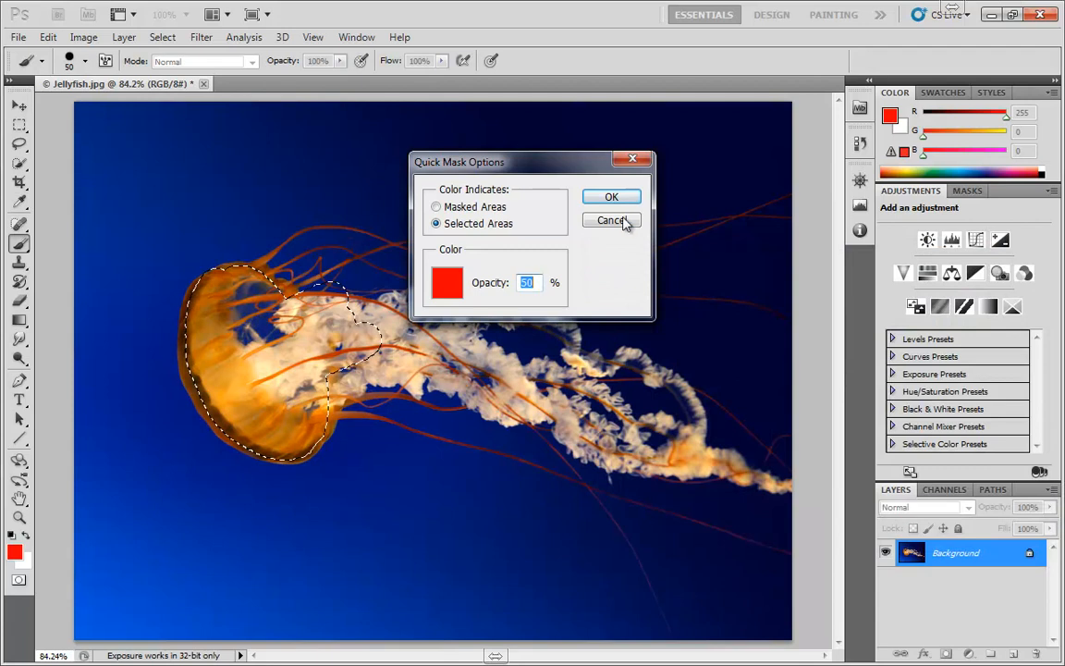
{"action": "left_click", "coordinate": [624, 220]}
{"action": "left_click", "coordinate": [21, 581]}
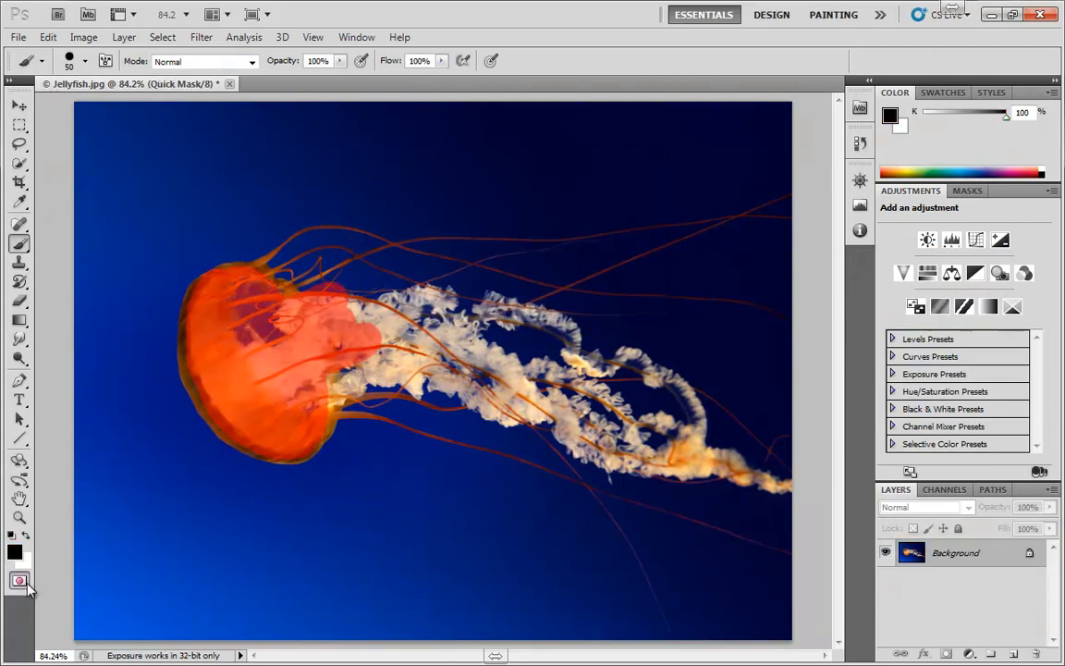
{"action": "double_click", "coordinate": [26, 583]}
{"action": "left_click", "coordinate": [605, 218]}
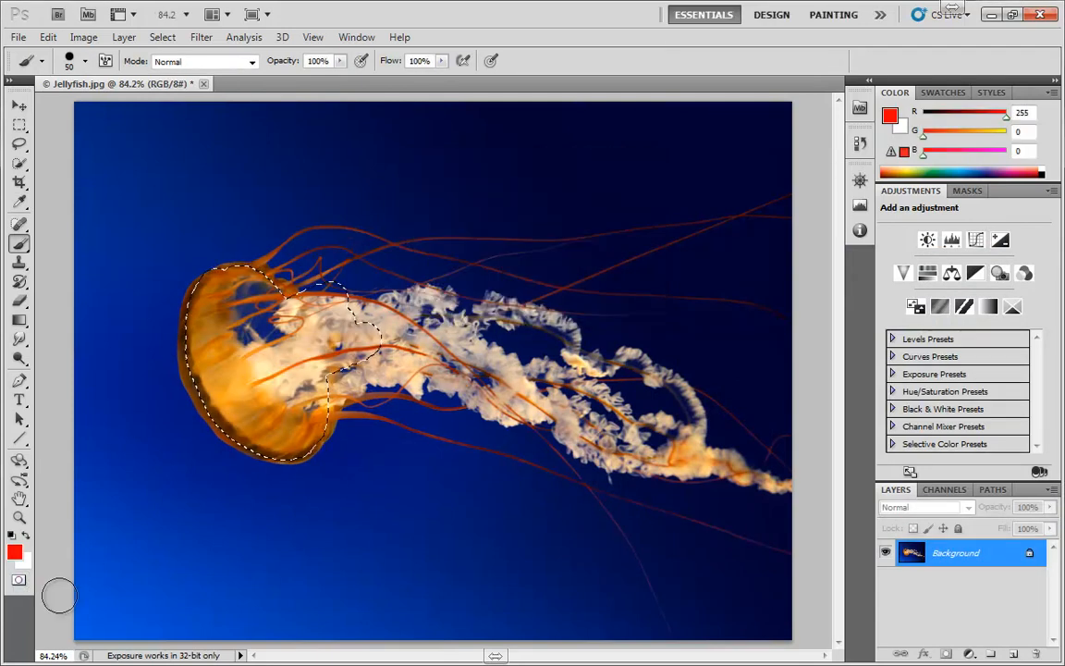
Step: Change the Quick Mask overlay color to green 3dc014 in Quick Mask Options
{"action": "double_click", "coordinate": [18, 580]}
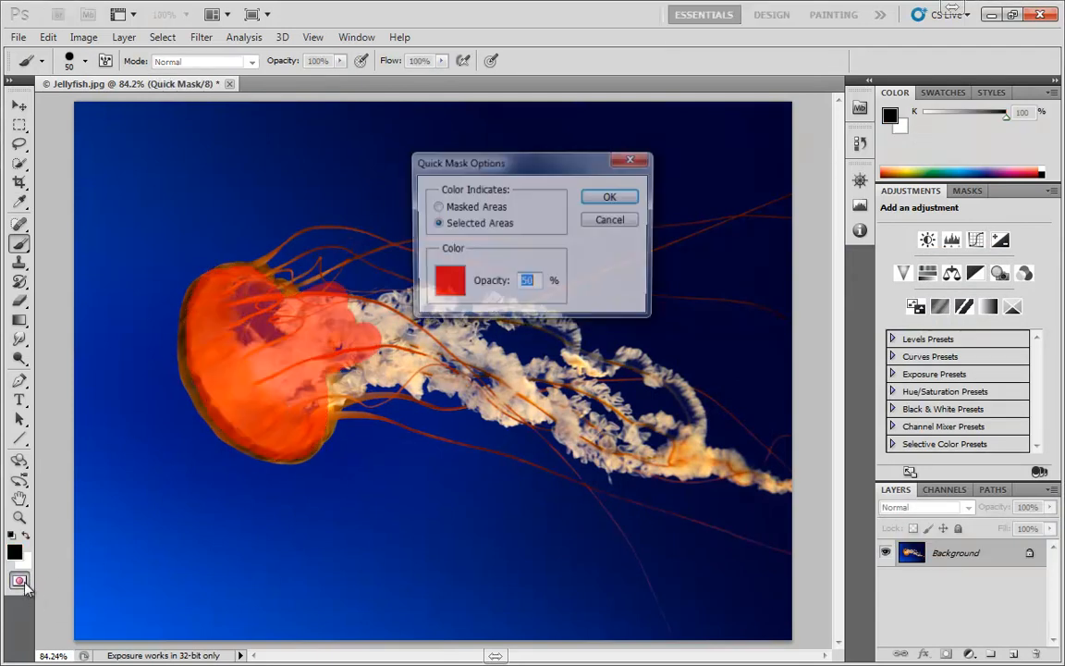
{"action": "left_click", "coordinate": [435, 289]}
{"action": "left_click", "coordinate": [839, 448]}
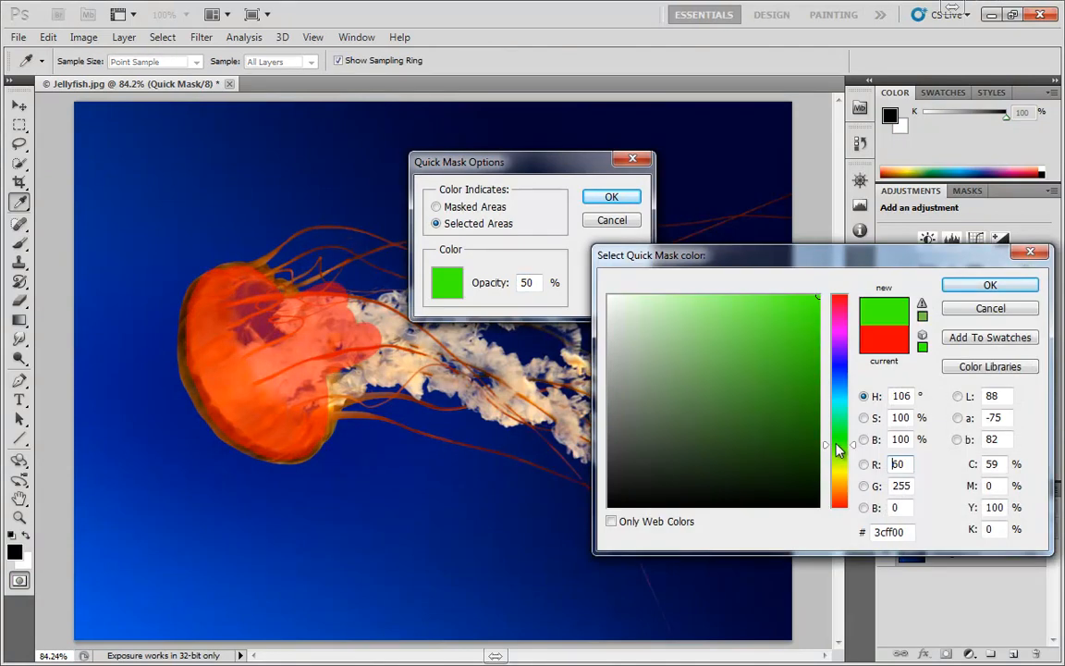
{"action": "left_click", "coordinate": [801, 340]}
{"action": "left_click", "coordinate": [986, 286]}
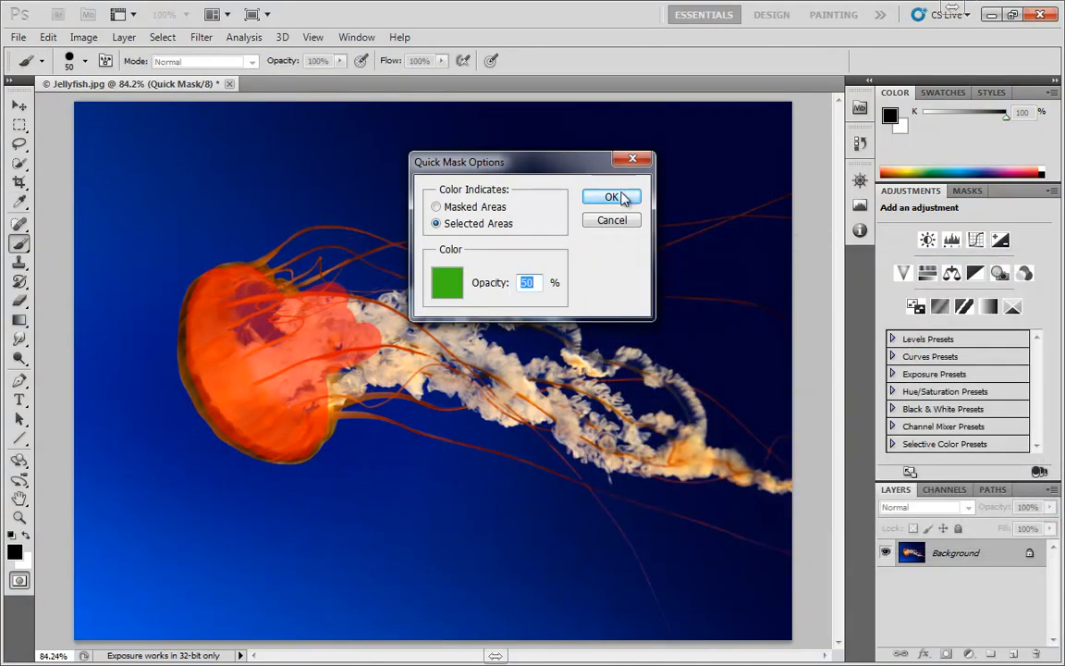
{"action": "left_click", "coordinate": [622, 198]}
{"action": "left_click", "coordinate": [20, 582]}
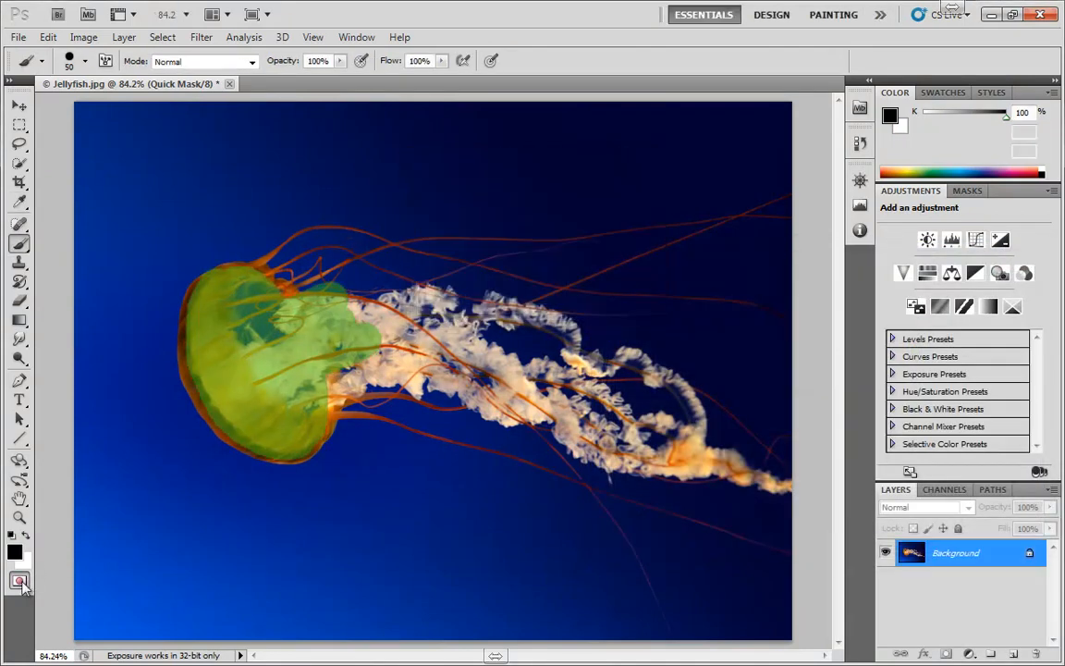
{"action": "double_click", "coordinate": [20, 581]}
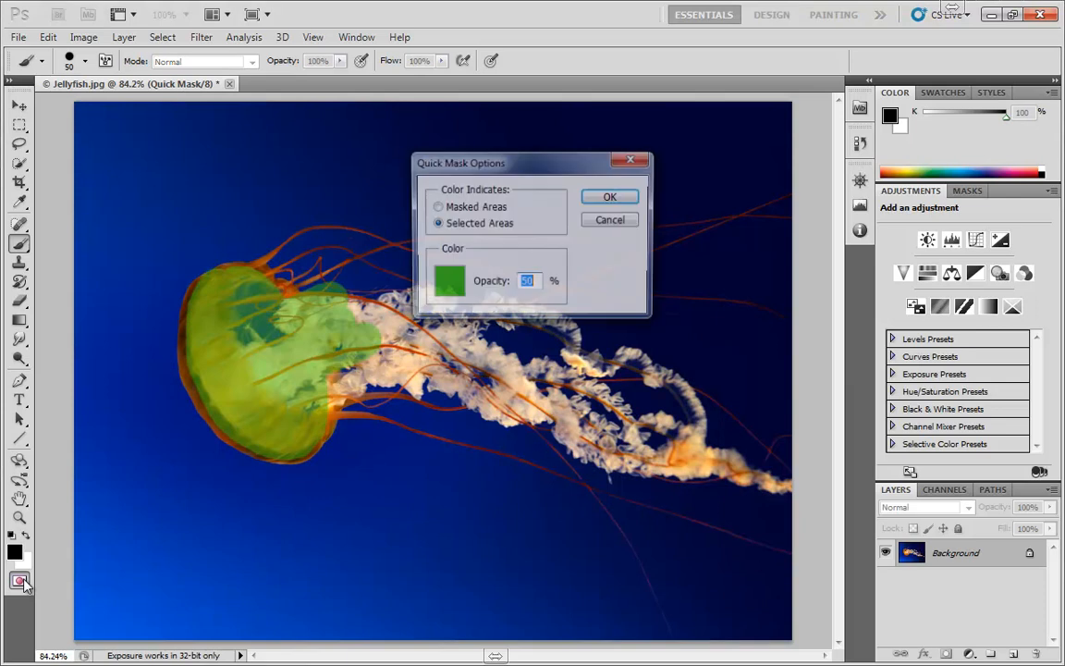
{"action": "left_click", "coordinate": [610, 221]}
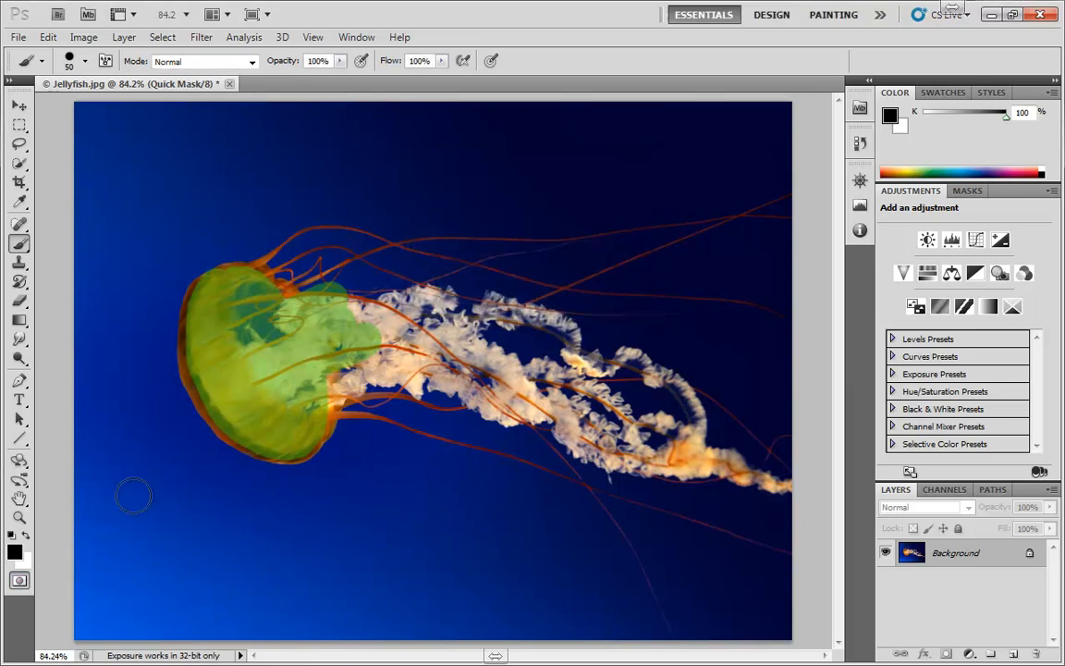
{"action": "double_click", "coordinate": [19, 580]}
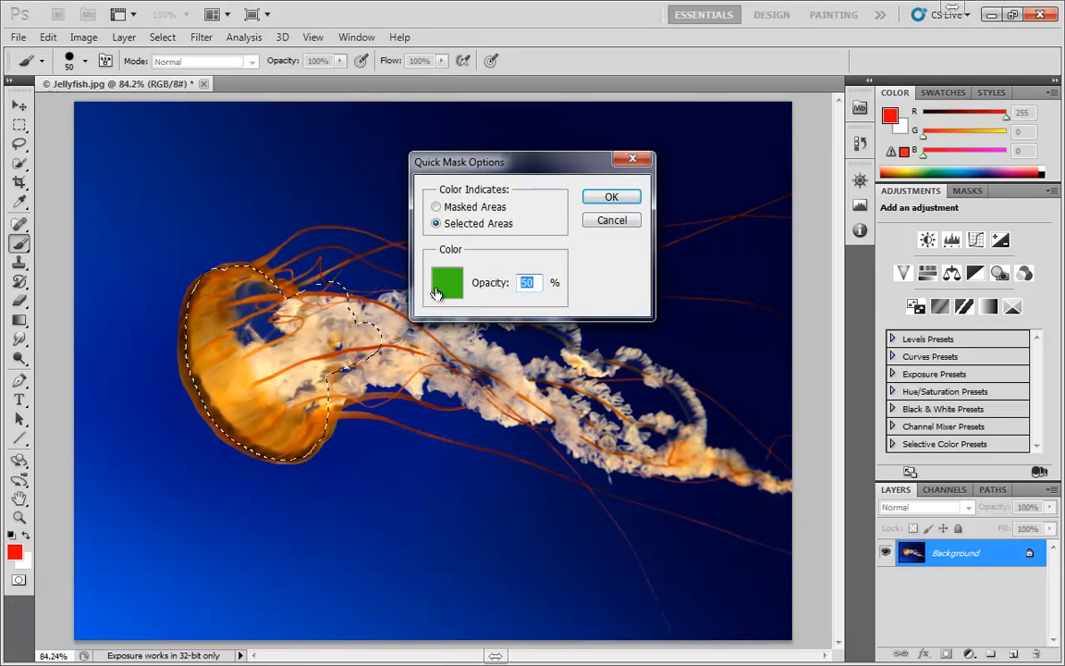
{"action": "left_click", "coordinate": [447, 282]}
{"action": "left_click", "coordinate": [839, 297]}
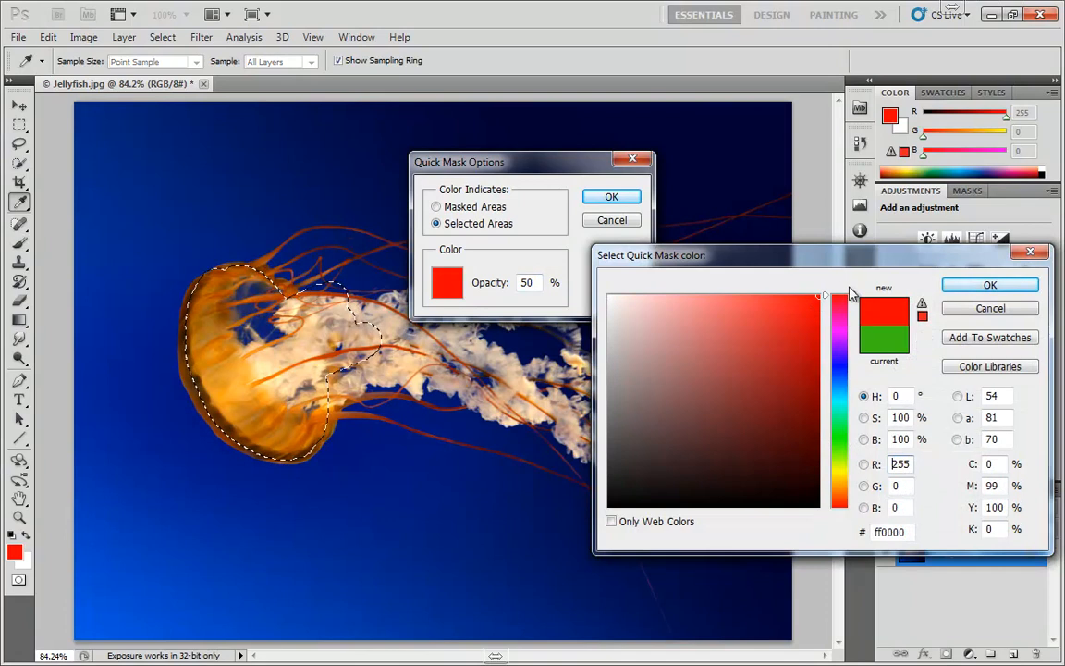
{"action": "left_click", "coordinate": [967, 287]}
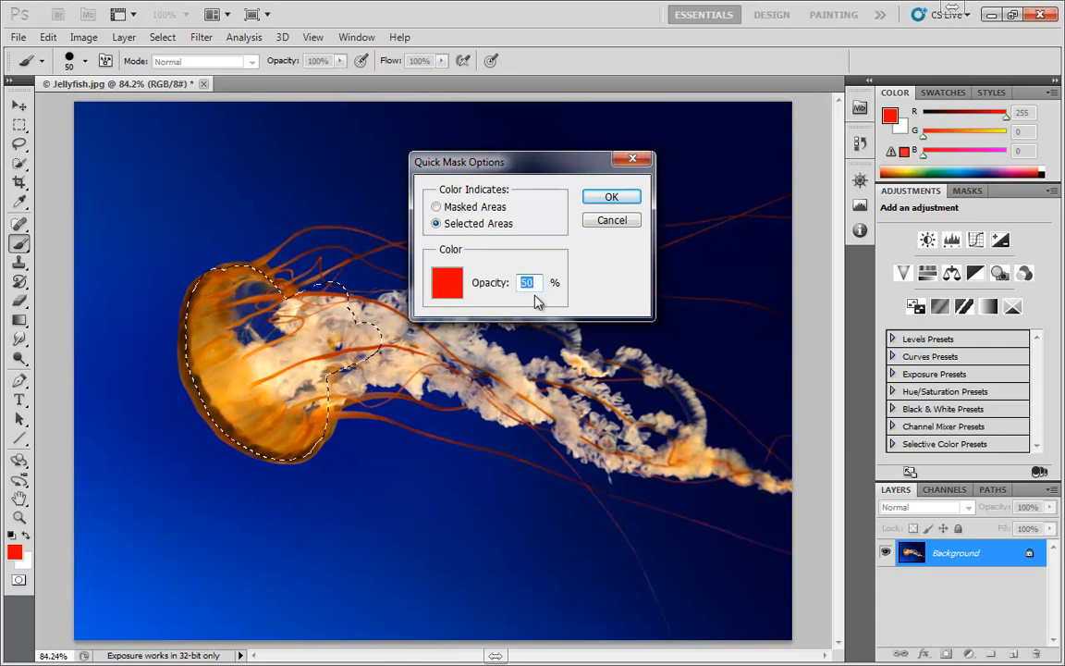
{"action": "left_click", "coordinate": [609, 222]}
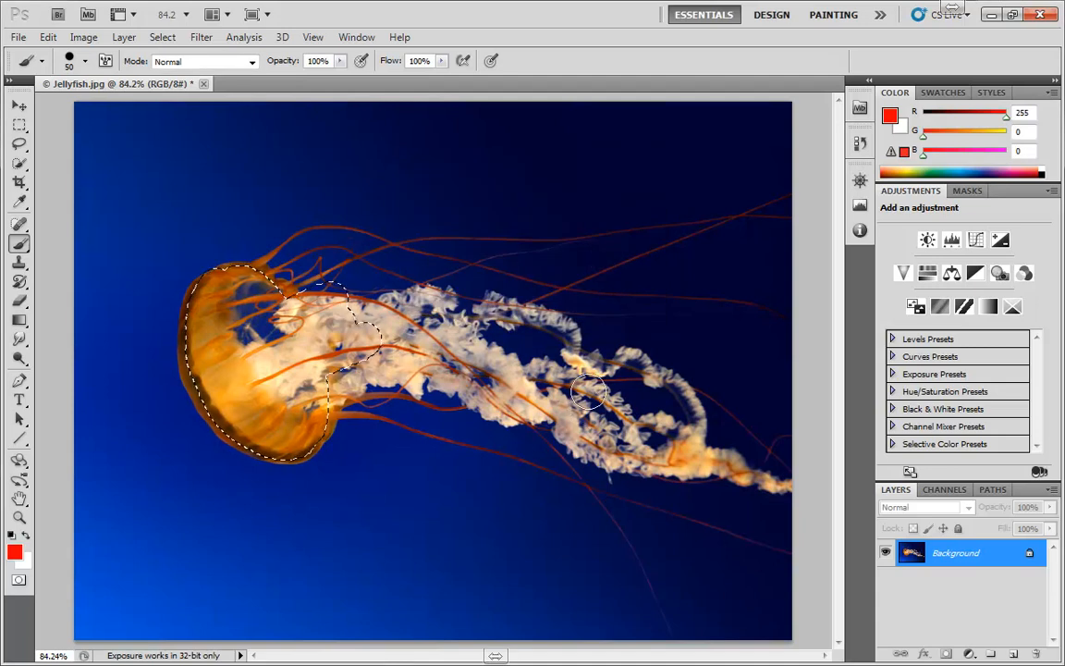
Step: Deselect, select the jellyfish's bell with the Quick Selection tool, and view it in Quick Mask
{"action": "key", "text": "ctrl+d"}
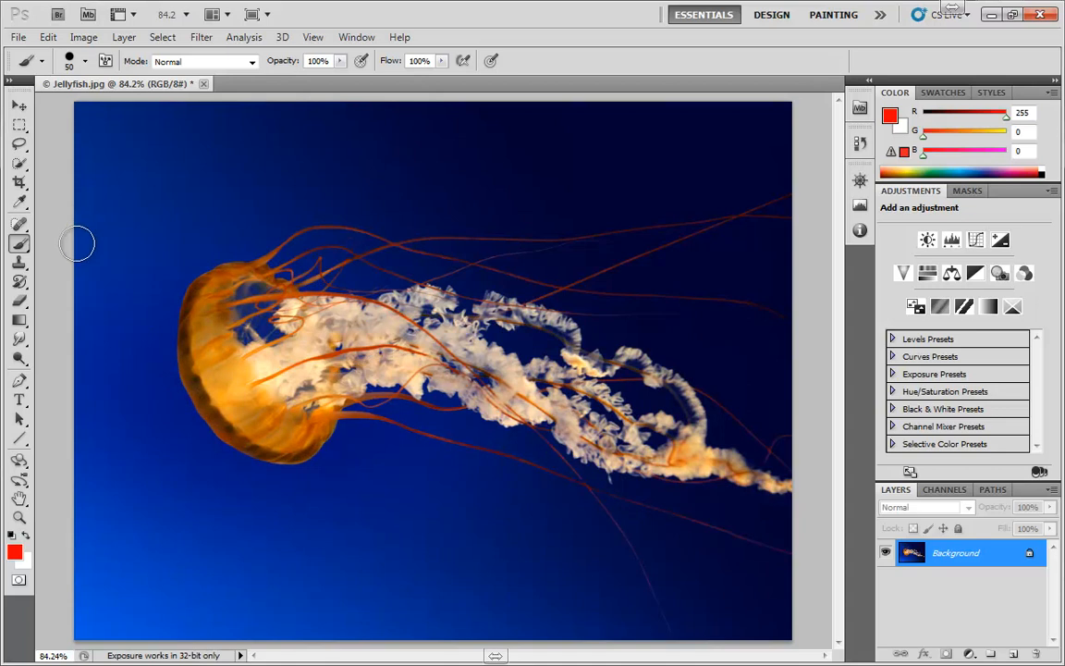
{"action": "left_click", "coordinate": [19, 164]}
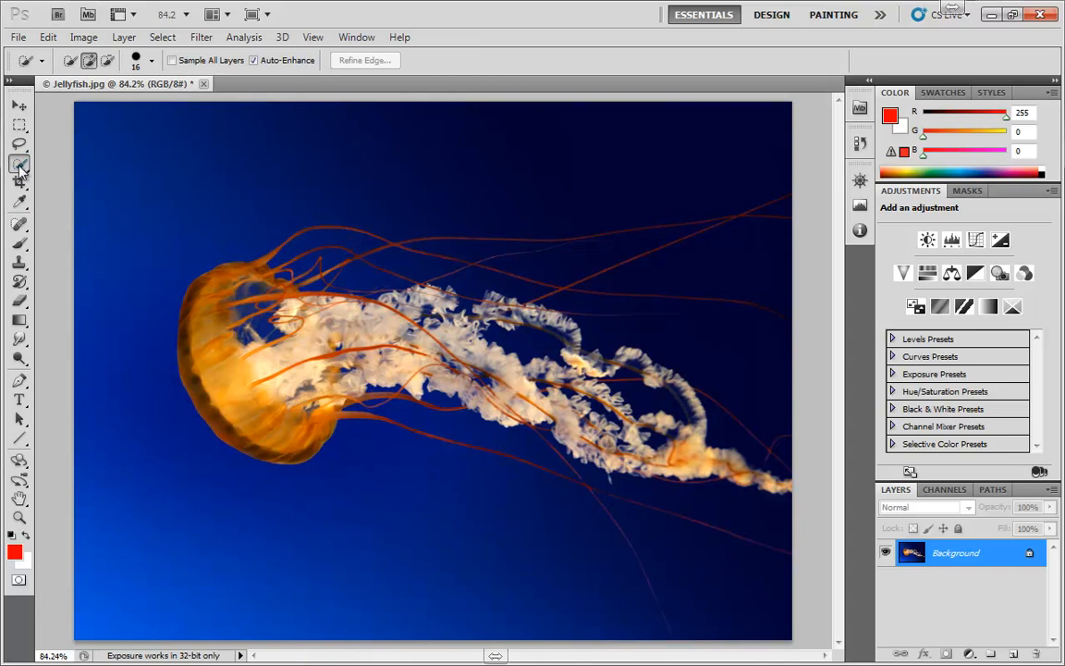
{"action": "mouse_move", "coordinate": [204, 318]}
{"action": "left_mouse_down"}
{"action": "mouse_move", "coordinate": [203, 369]}
{"action": "mouse_move", "coordinate": [274, 421]}
{"action": "left_mouse_up"}
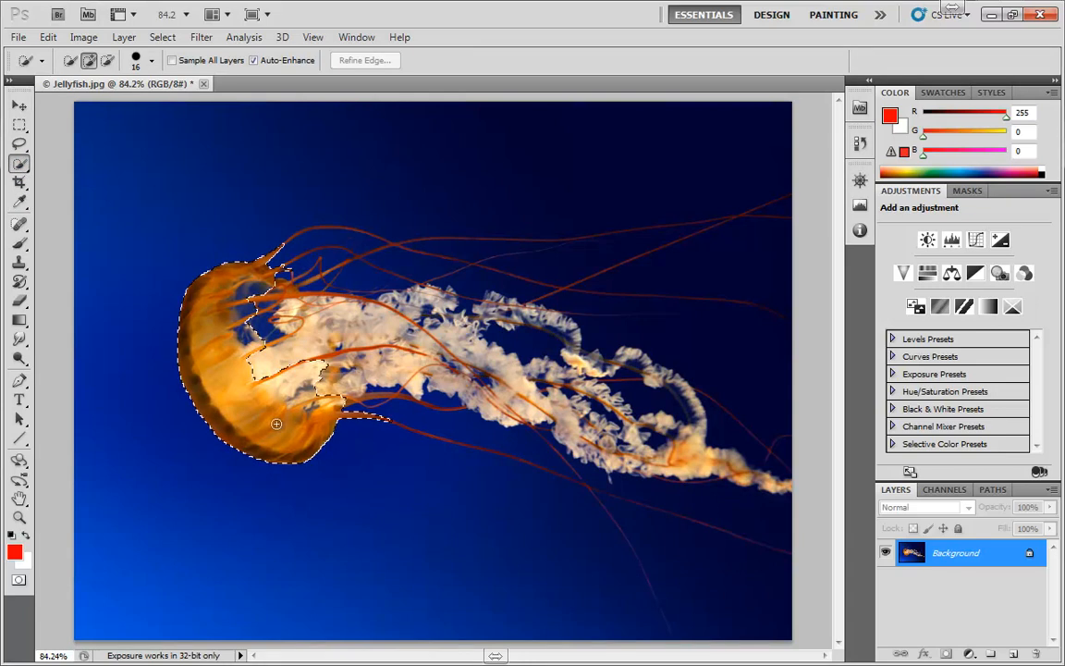
{"action": "key", "text": "q"}
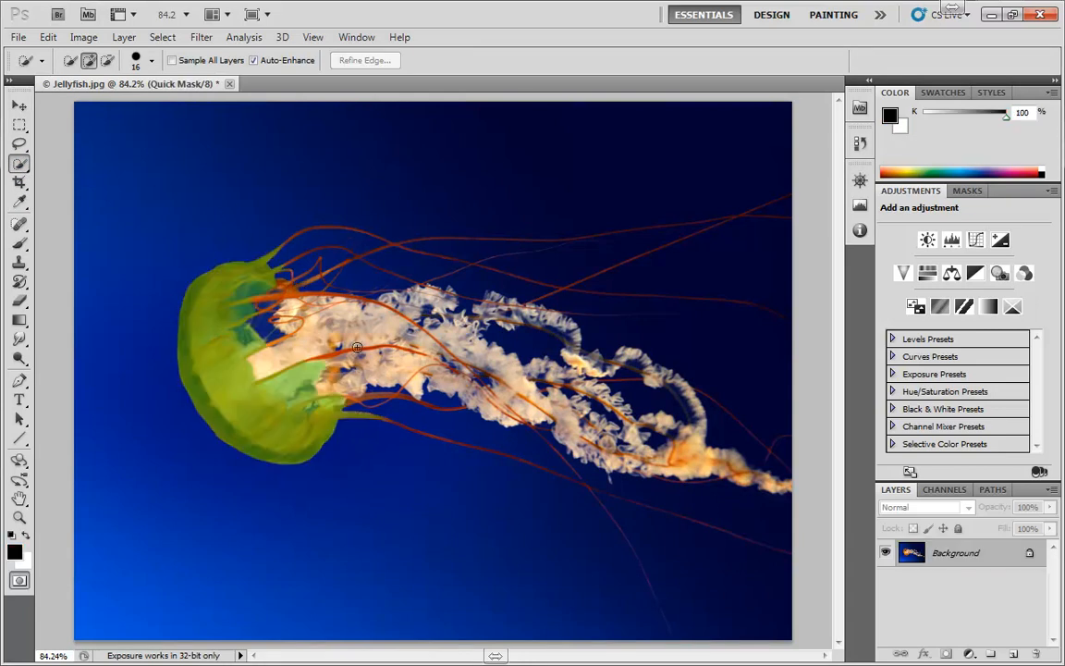
Step: Set the Quick Mask overlay to red ff0000 with color indicating Masked Areas
{"action": "double_click", "coordinate": [19, 580]}
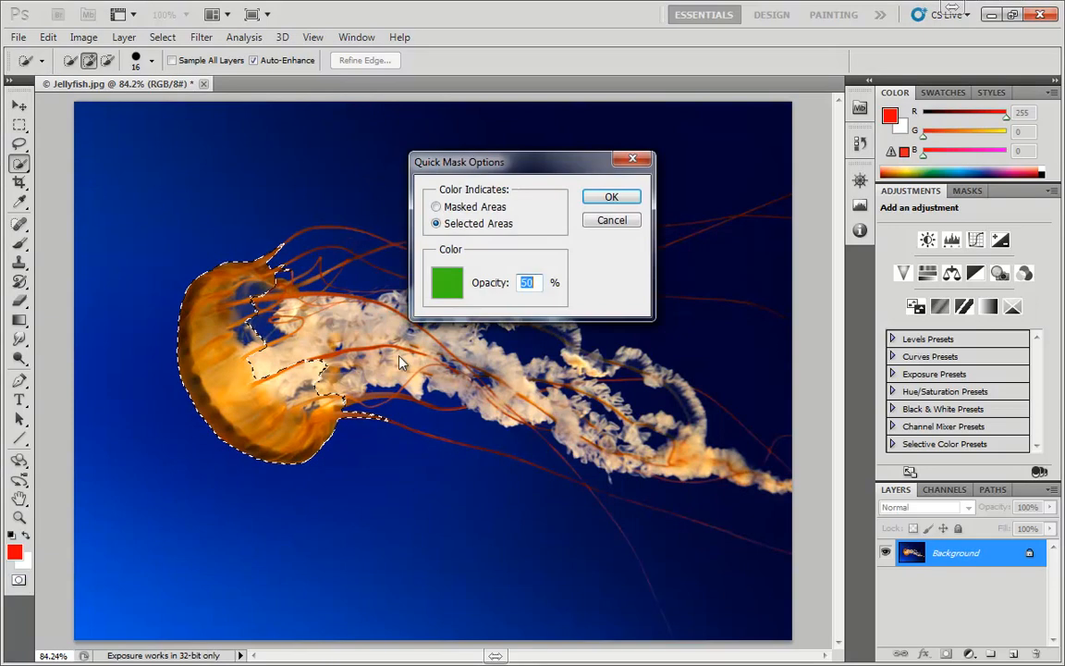
{"action": "left_click", "coordinate": [450, 283]}
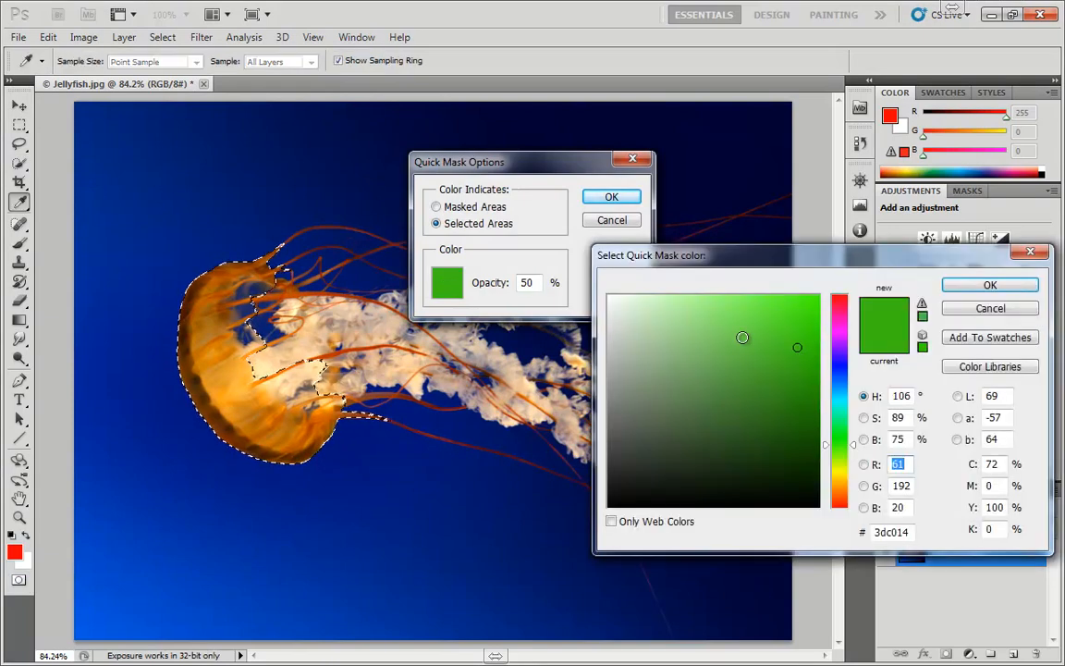
{"action": "left_click_drag", "start_coordinate": [840, 392], "coordinate": [846, 302]}
{"action": "left_click", "coordinate": [820, 296]}
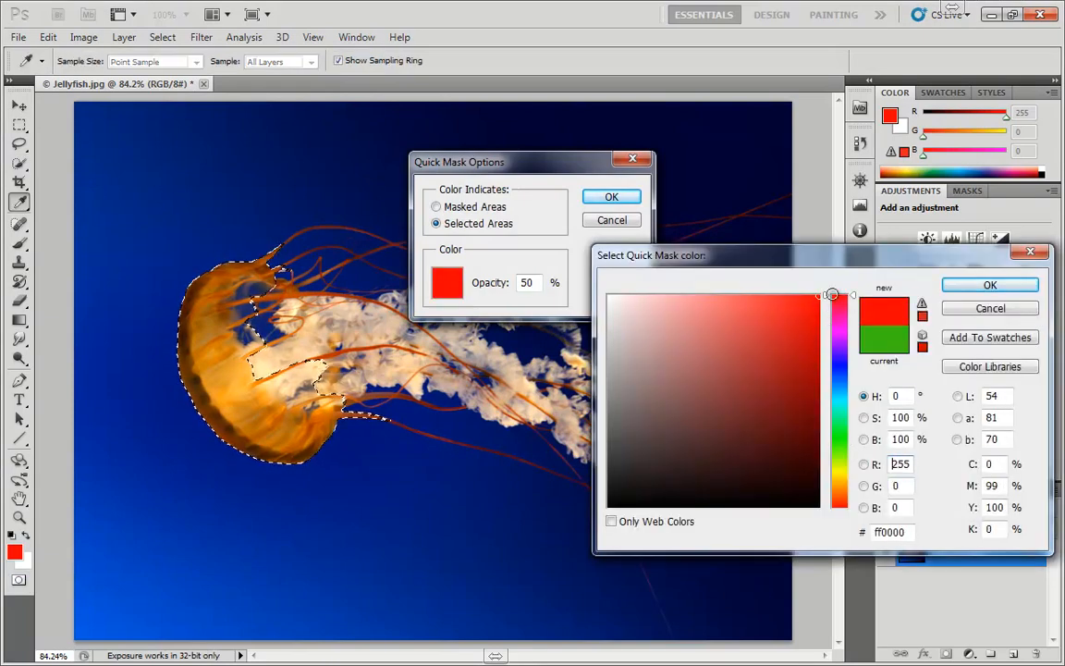
{"action": "left_click", "coordinate": [983, 287]}
{"action": "left_click", "coordinate": [466, 206]}
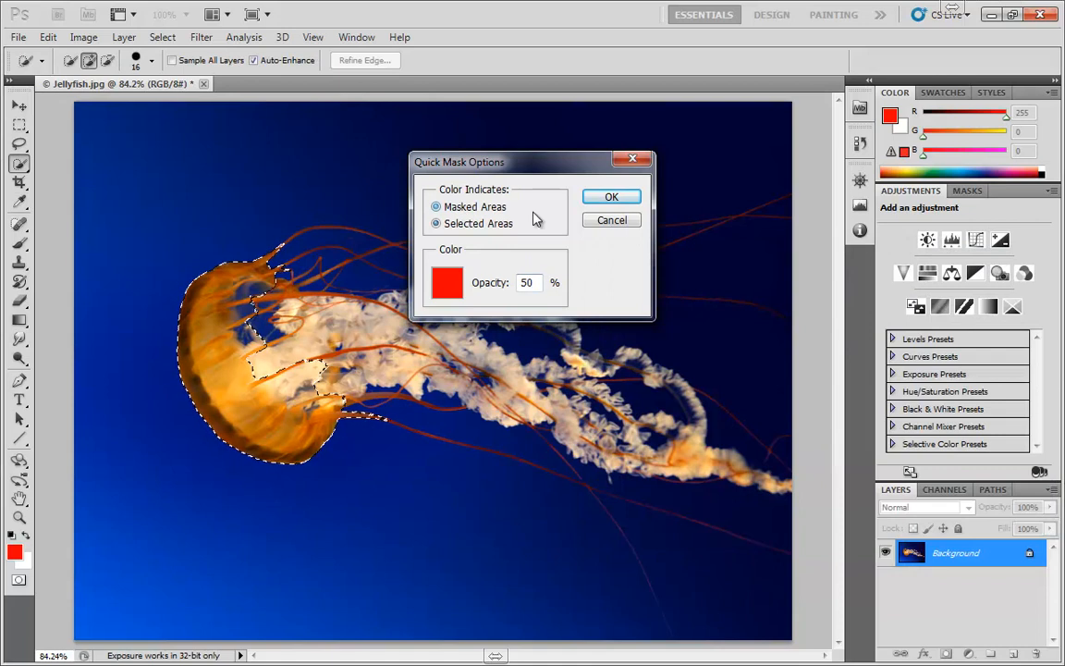
{"action": "left_click", "coordinate": [612, 197]}
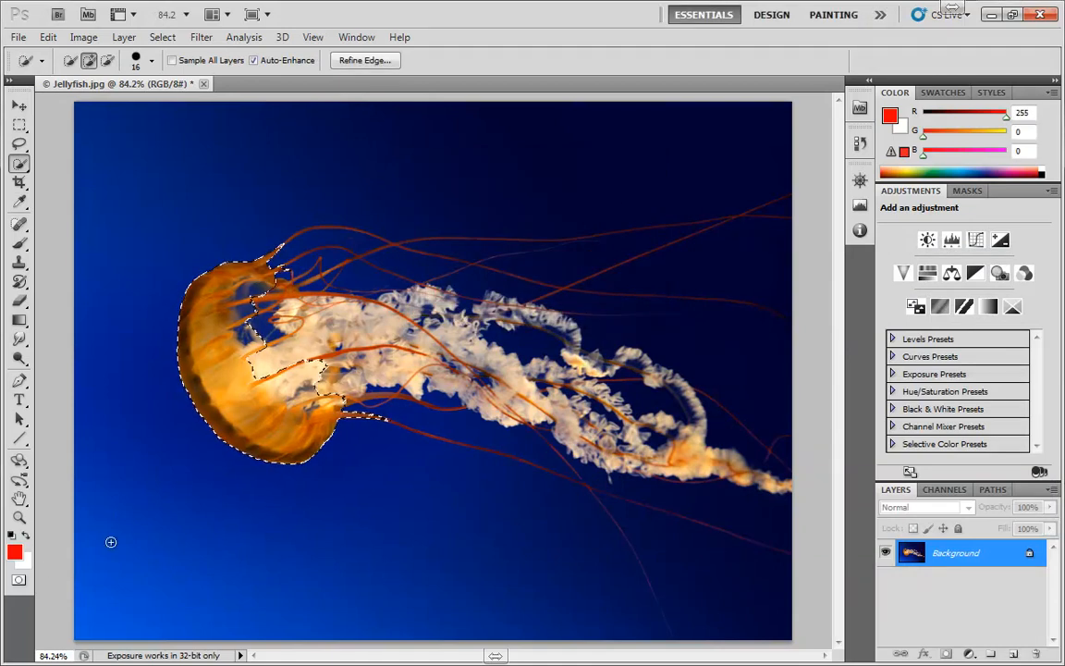
Step: Enter Quick Mask mode and smudge the mask below the jellyfish's bell with the Smudge tool at 50% strength
{"action": "left_click", "coordinate": [18, 580]}
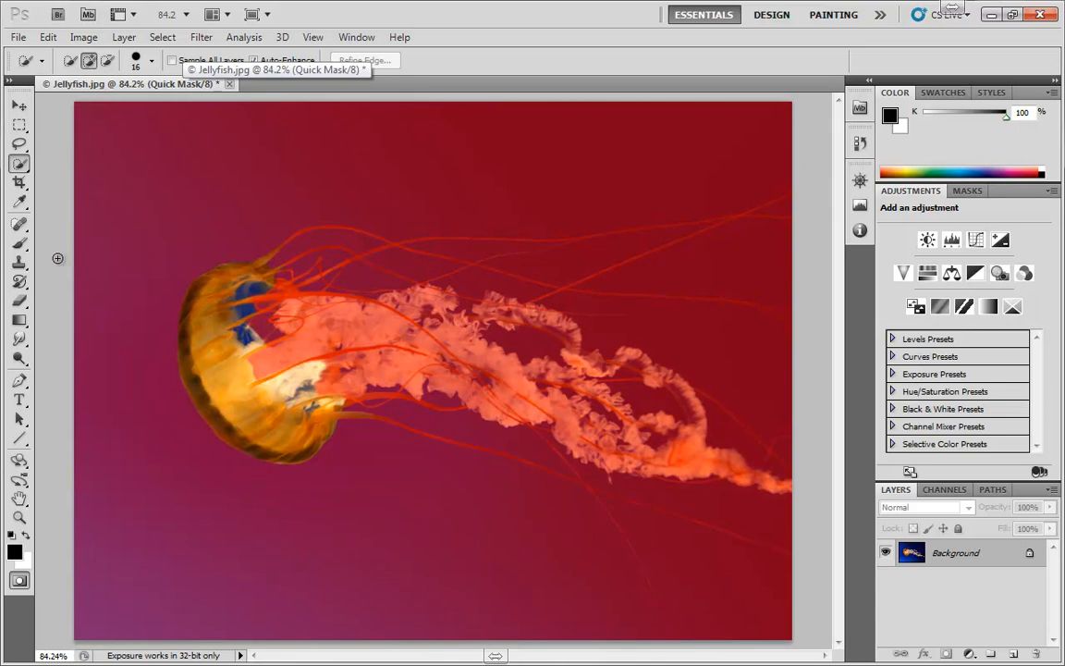
{"action": "left_click", "coordinate": [20, 340]}
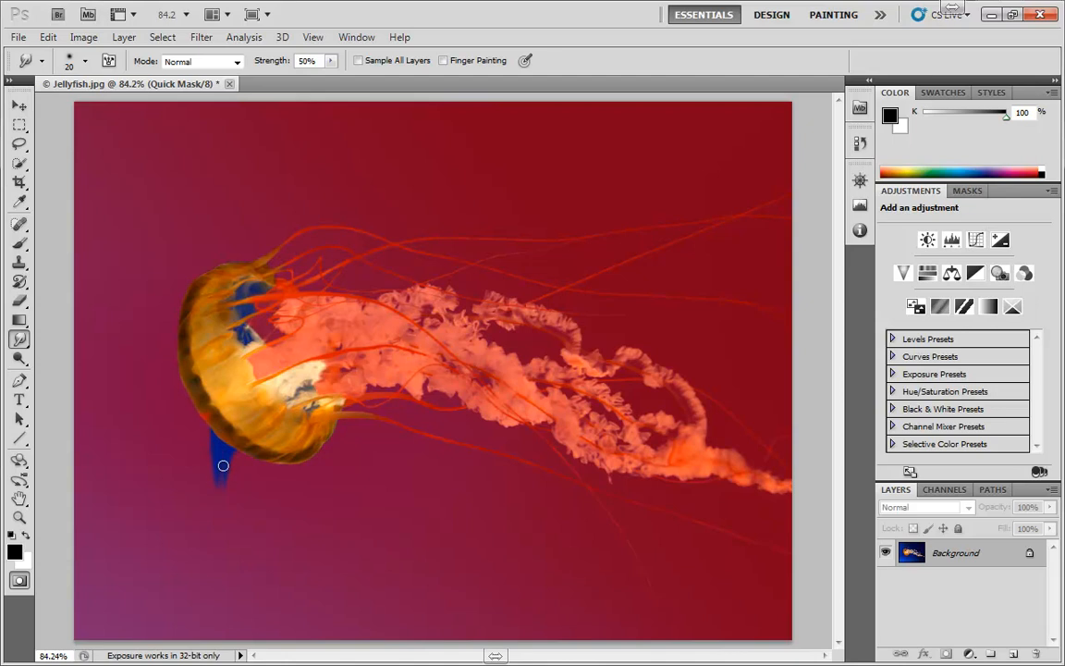
Step: Try a Blur filter on the Quick Mask, then leave Quick Mask mode to view the resulting selection
{"action": "left_click", "coordinate": [201, 37]}
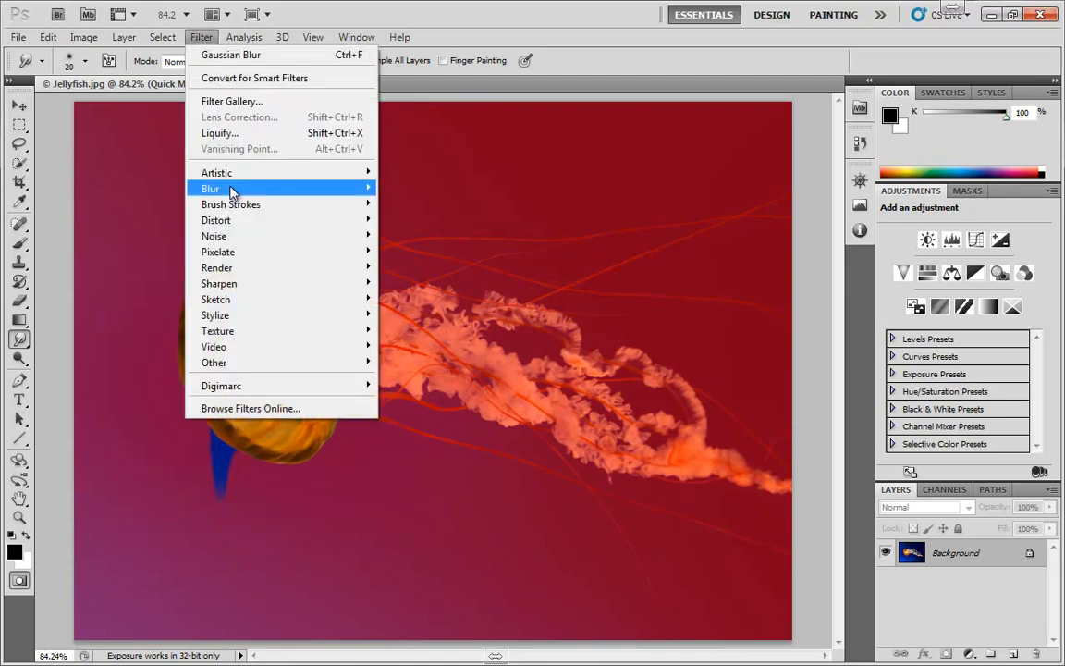
{"action": "mouse_move", "coordinate": [232, 190]}
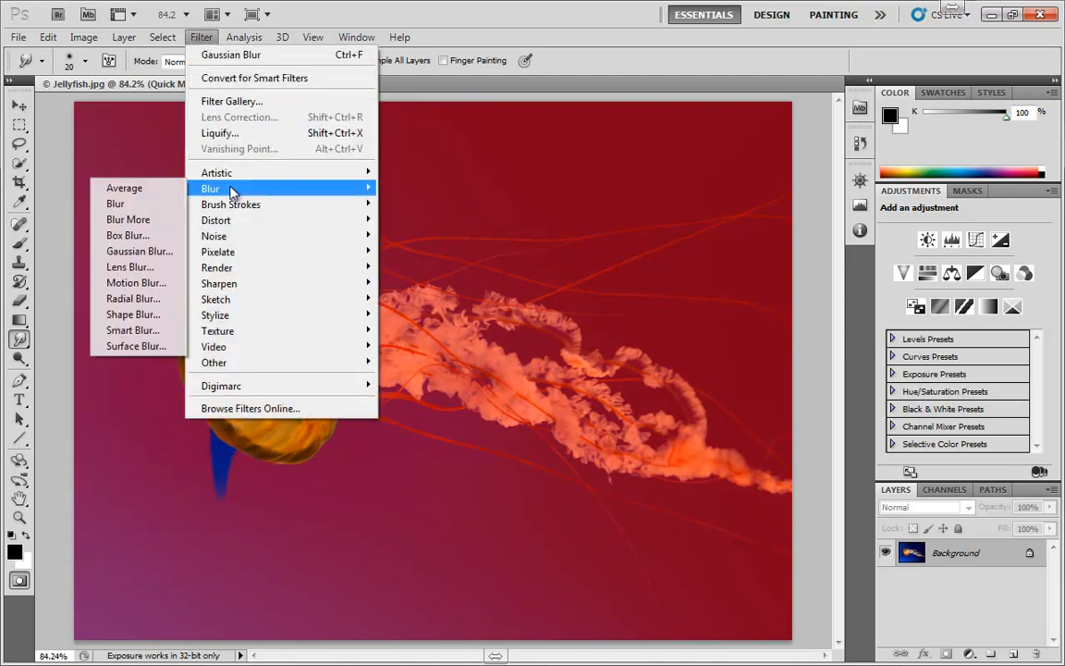
{"action": "left_click", "coordinate": [137, 119]}
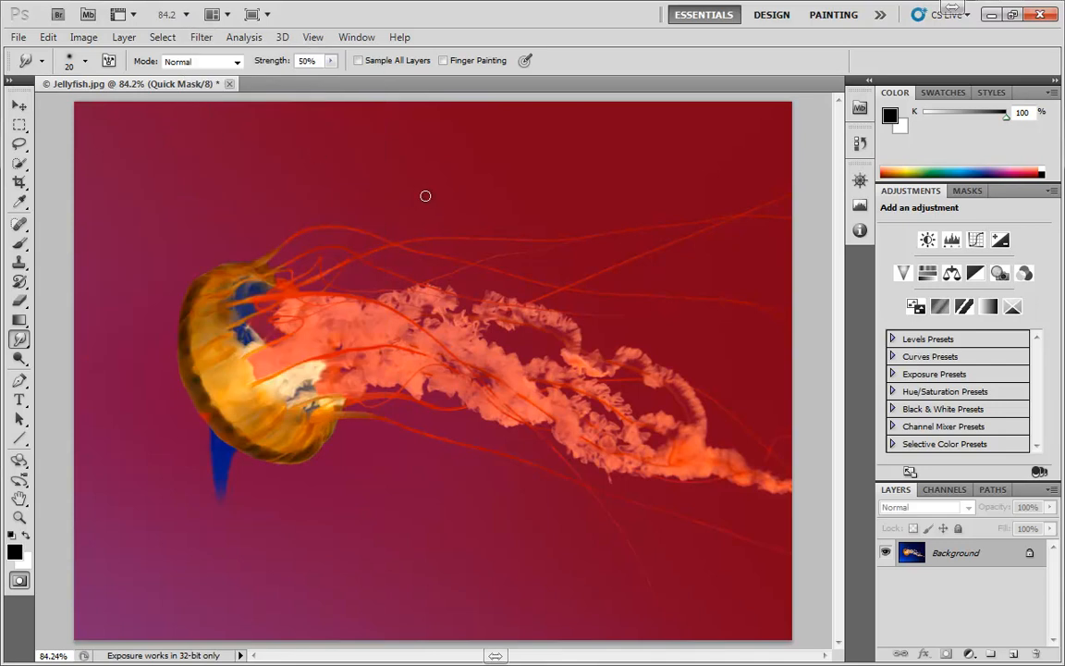
{"action": "key", "text": "q"}
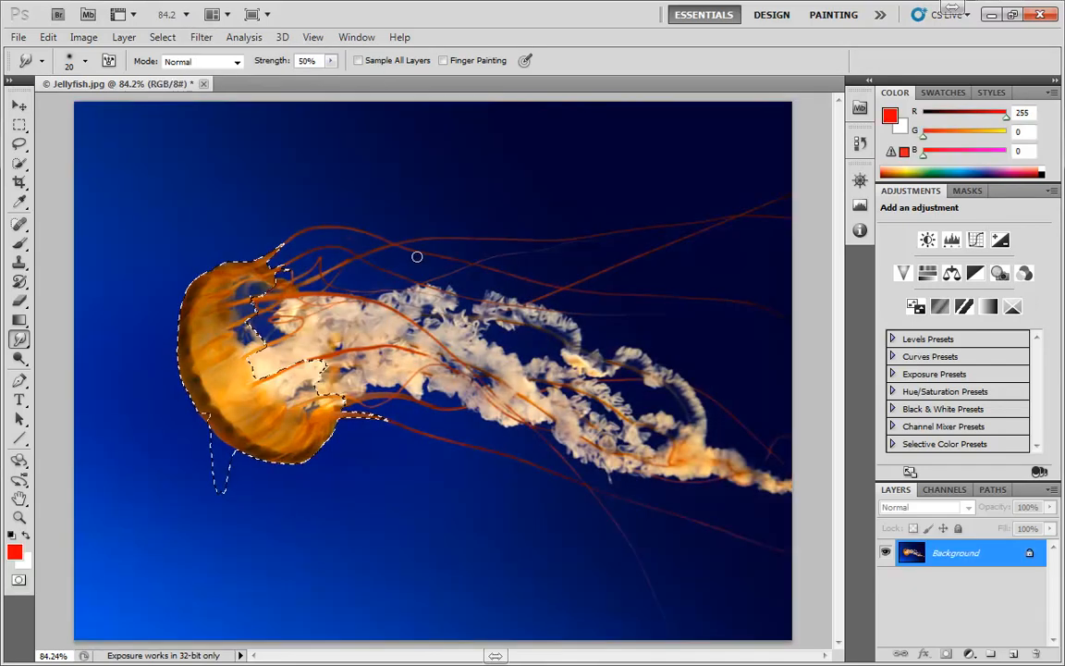
Step: Deselect, re-enter Quick Mask mode, and fill the empty mask with the Render Clouds filter
{"action": "key", "text": "ctrl+d"}
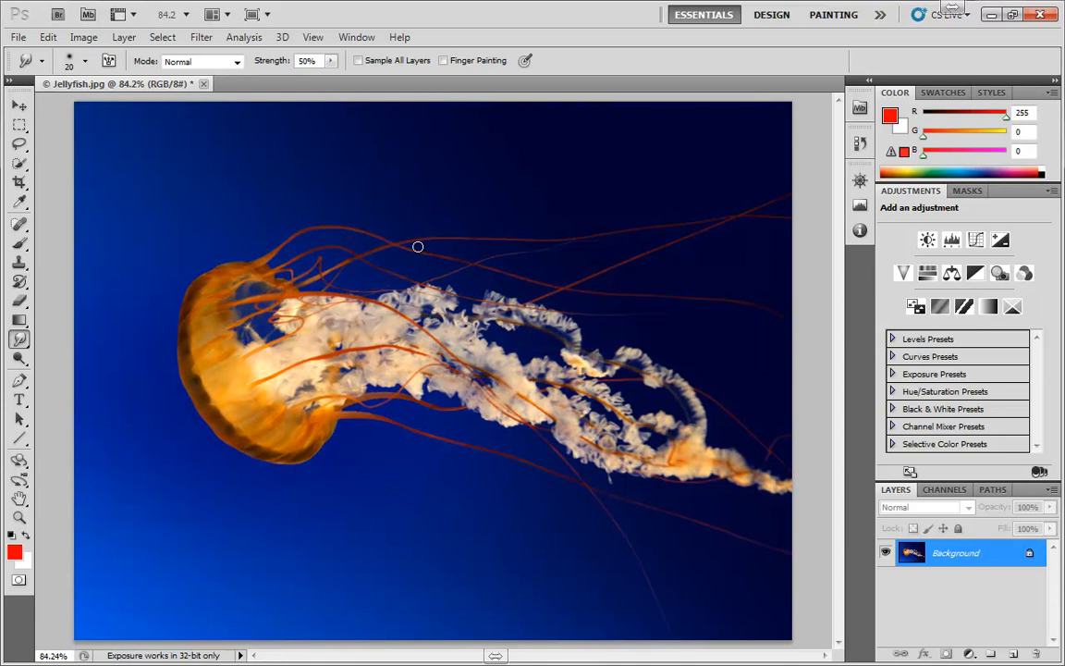
{"action": "key", "text": "q"}
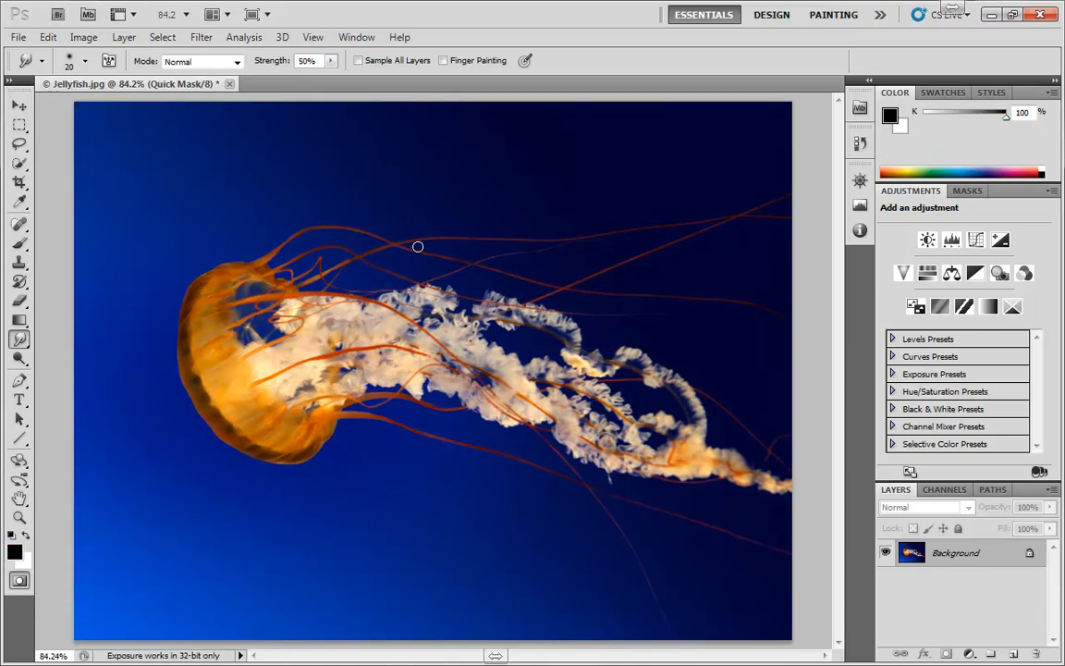
{"action": "left_click", "coordinate": [202, 37]}
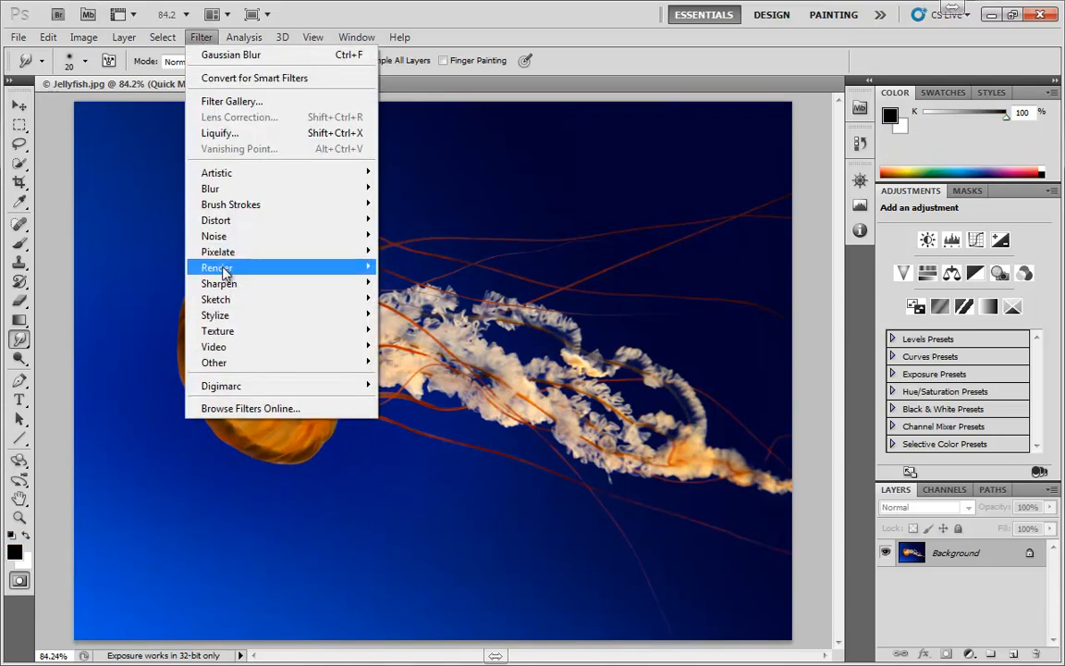
{"action": "mouse_move", "coordinate": [352, 273]}
{"action": "left_click", "coordinate": [110, 266]}
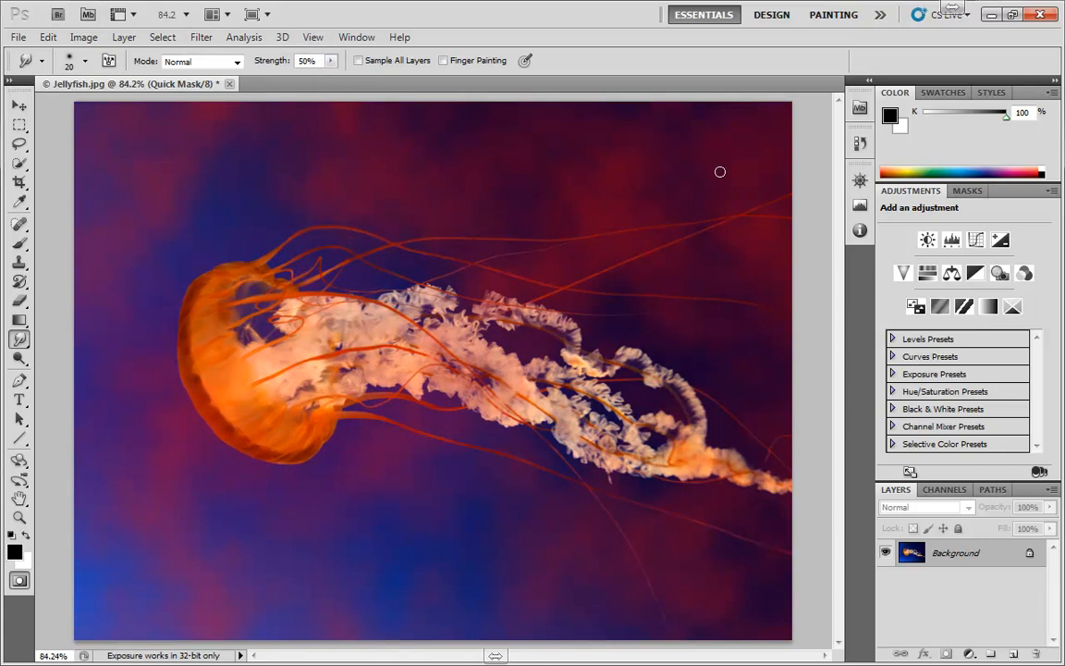
Step: Leave Quick Mask mode and add a Solid Color fill layer using the cloud-shaped selection
{"action": "key", "text": "q"}
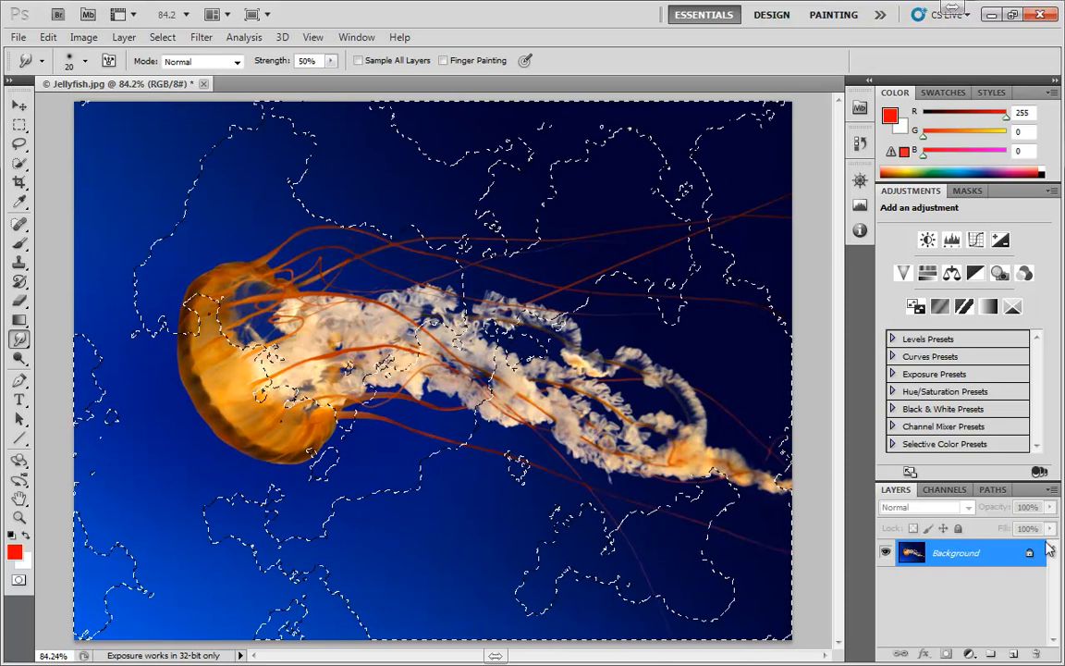
{"action": "left_click", "coordinate": [969, 653]}
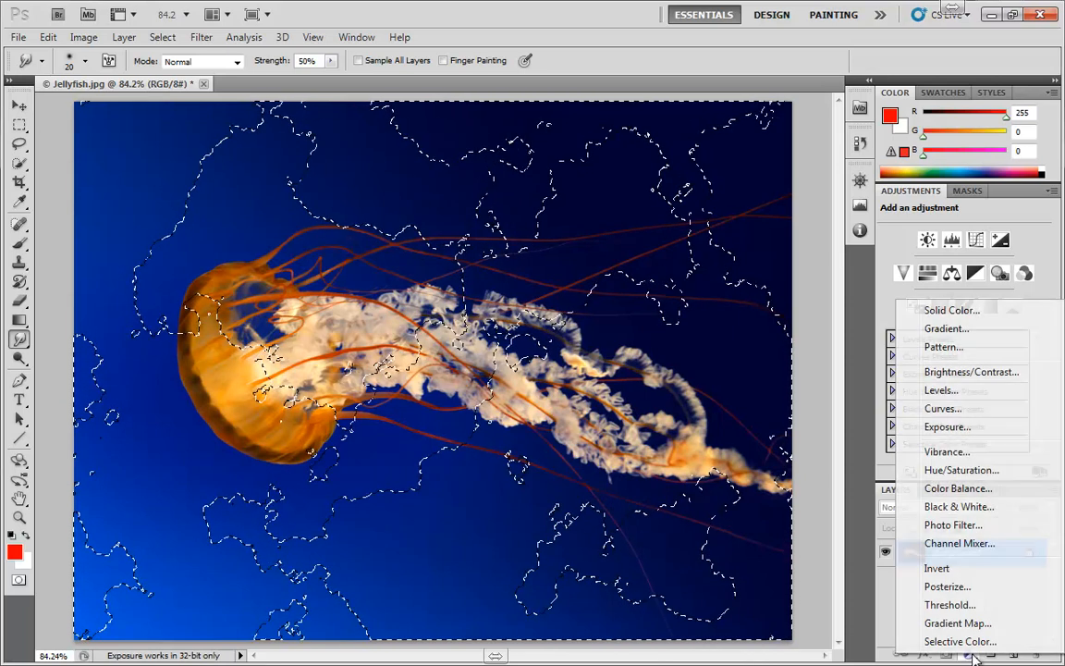
{"action": "left_click", "coordinate": [956, 312]}
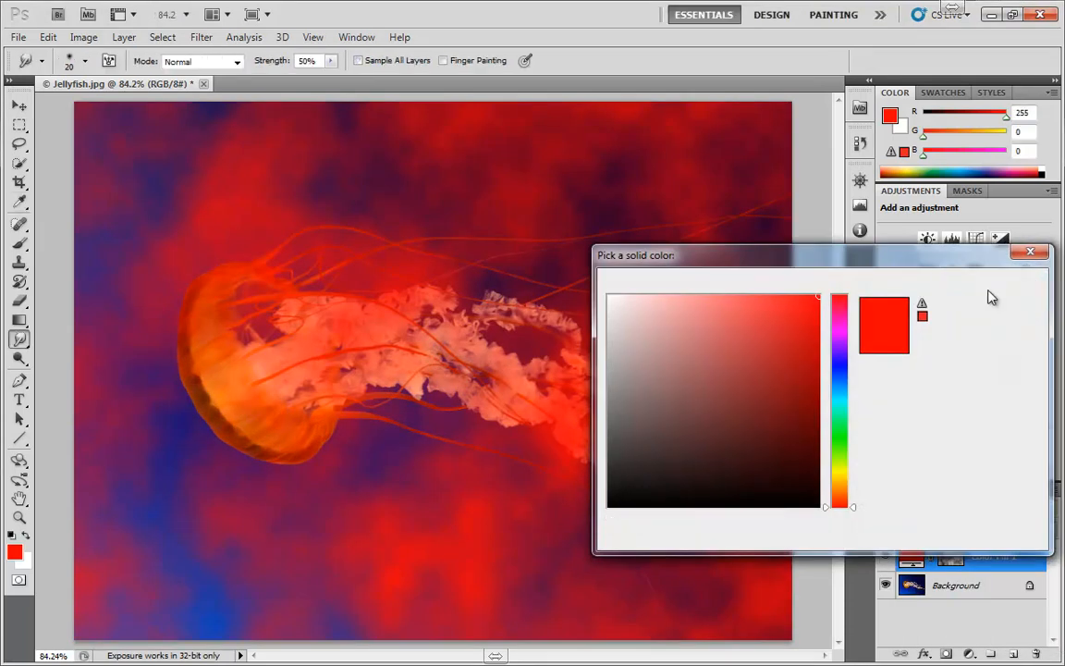
{"action": "left_click", "coordinate": [991, 294]}
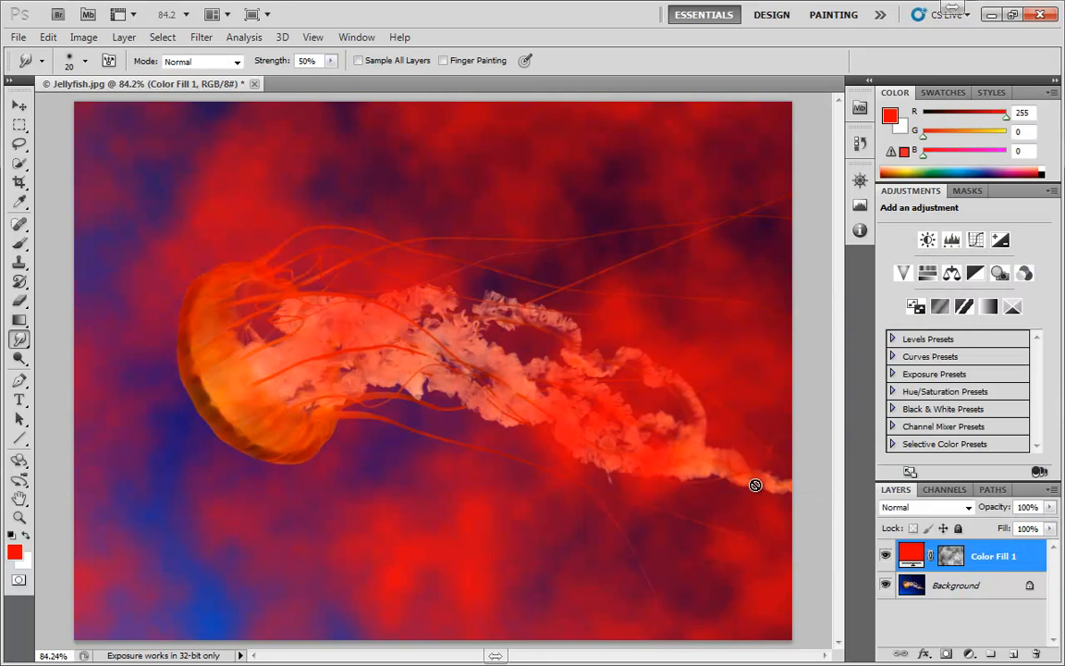
Step: Change the Color Fill 1 layer's color to near-white fefeff and lower its opacity to 18%
{"action": "double_click", "coordinate": [908, 553]}
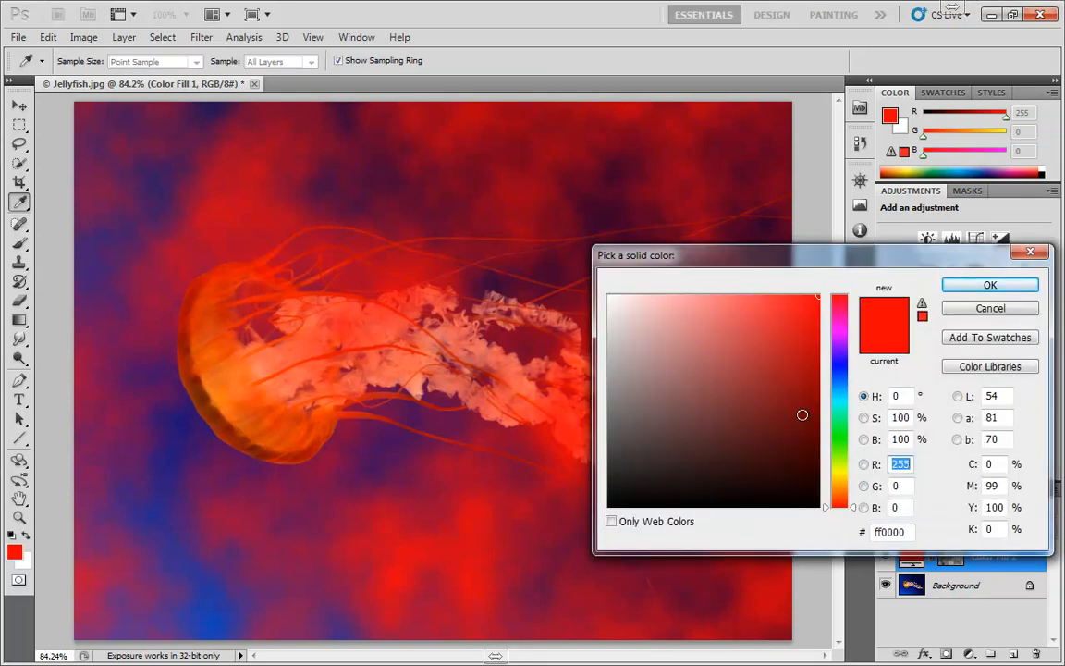
{"action": "left_click", "coordinate": [839, 408]}
{"action": "left_click", "coordinate": [841, 374]}
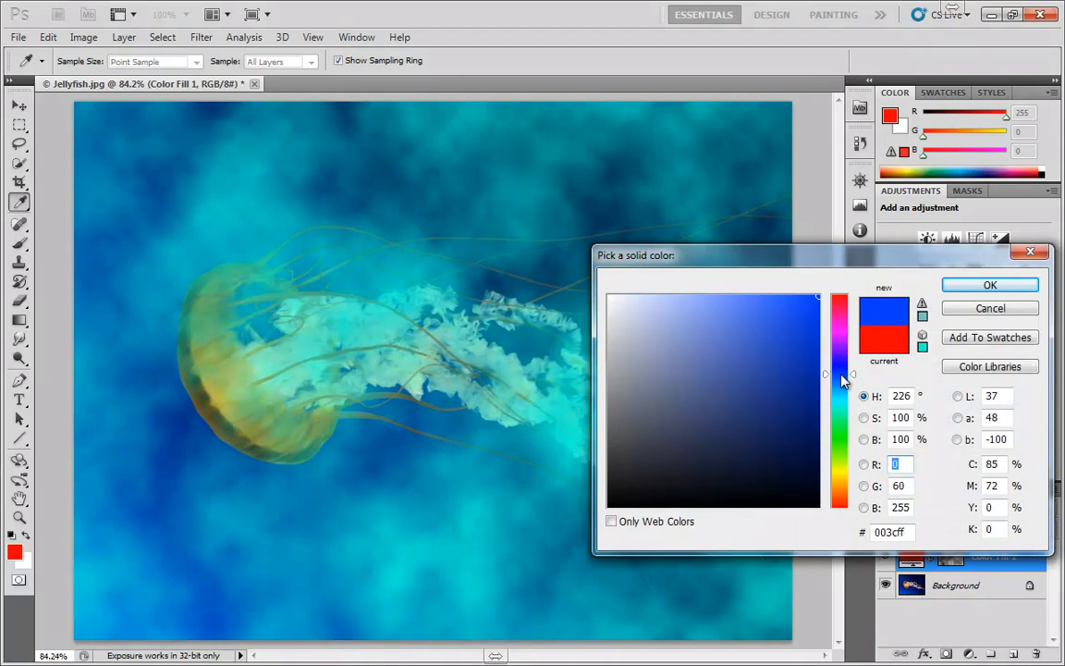
{"action": "mouse_move", "coordinate": [782, 315]}
{"action": "left_mouse_down"}
{"action": "mouse_move", "coordinate": [761, 321]}
{"action": "mouse_move", "coordinate": [668, 459]}
{"action": "mouse_move", "coordinate": [649, 381]}
{"action": "left_mouse_up"}
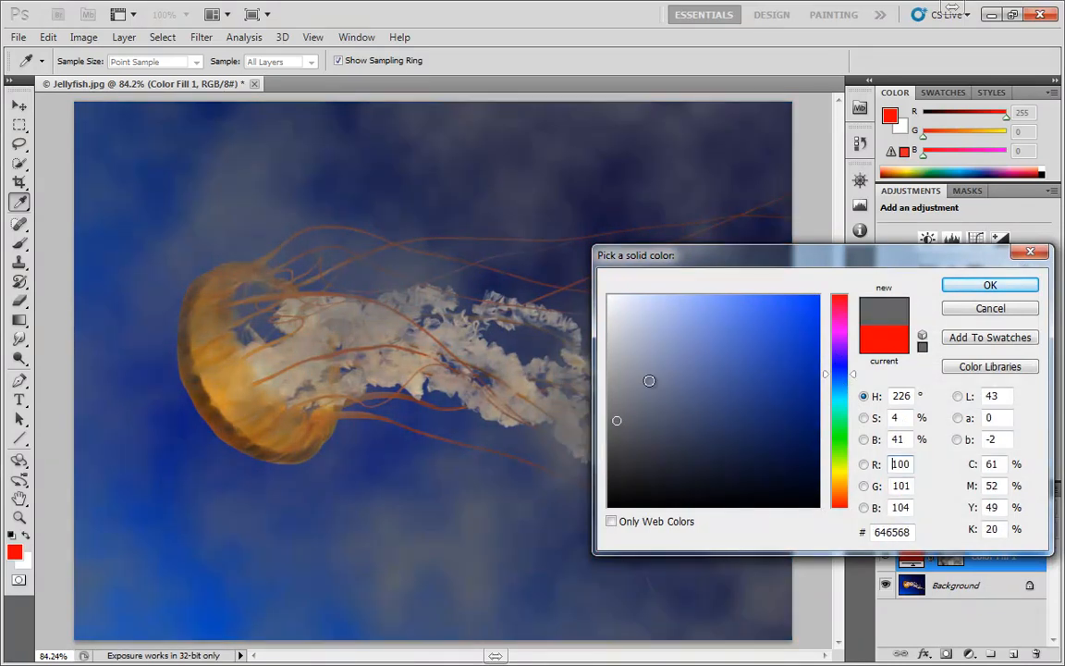
{"action": "mouse_move", "coordinate": [616, 421]}
{"action": "left_mouse_down"}
{"action": "mouse_move", "coordinate": [658, 316]}
{"action": "mouse_move", "coordinate": [632, 323]}
{"action": "mouse_move", "coordinate": [759, 395]}
{"action": "mouse_move", "coordinate": [596, 355]}
{"action": "mouse_move", "coordinate": [617, 405]}
{"action": "mouse_move", "coordinate": [609, 294]}
{"action": "left_mouse_up"}
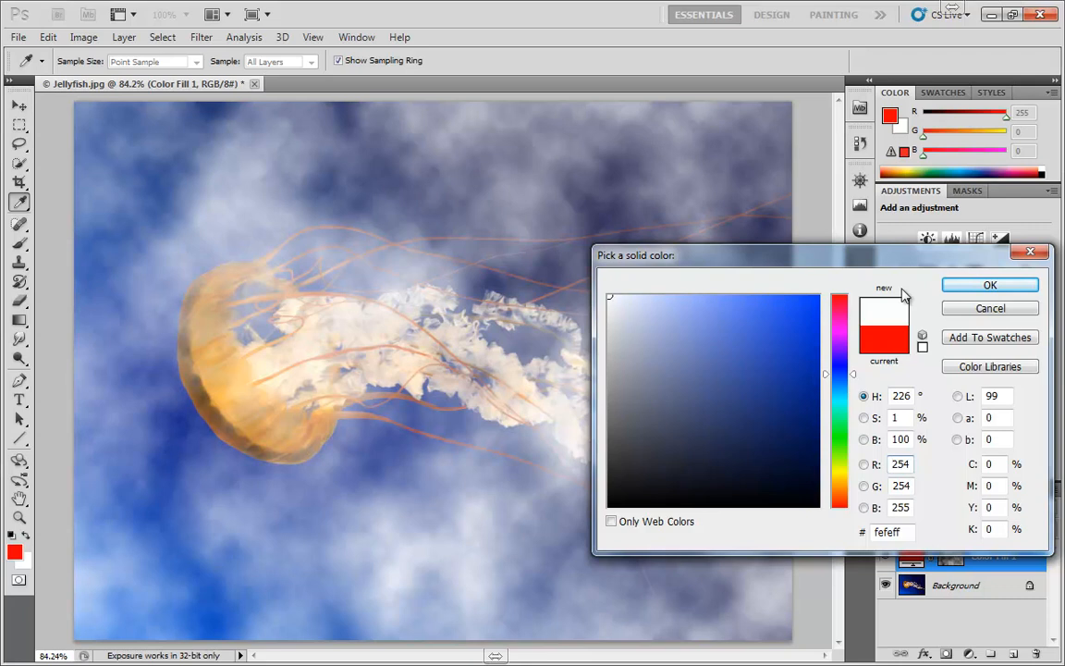
{"action": "left_click", "coordinate": [978, 287]}
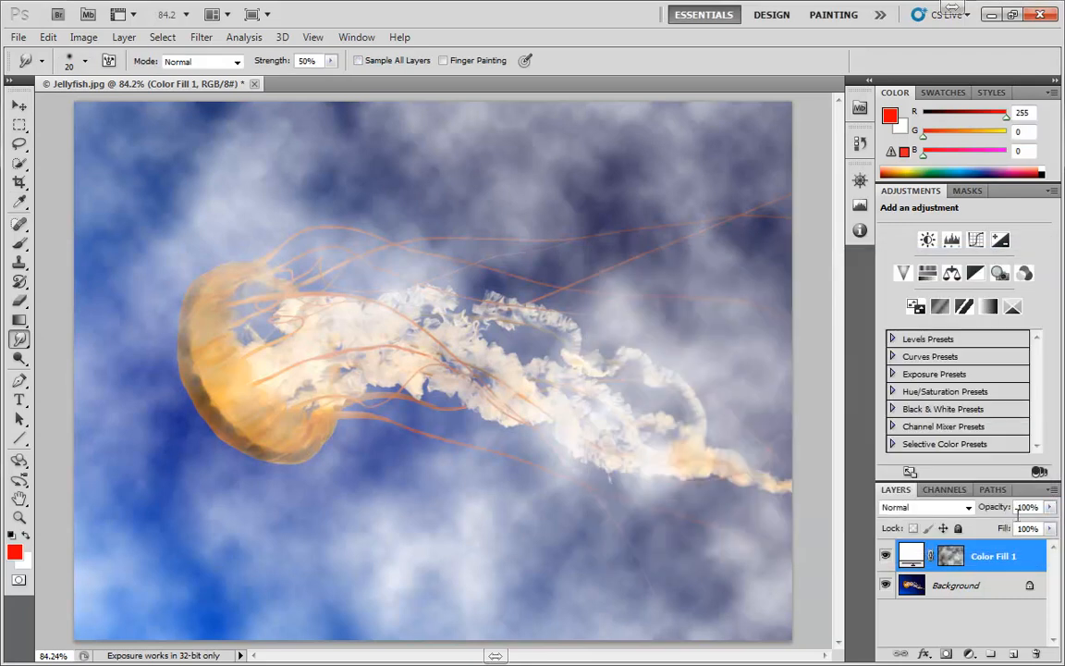
{"action": "left_click_drag", "start_coordinate": [1049, 507], "coordinate": [986, 528]}
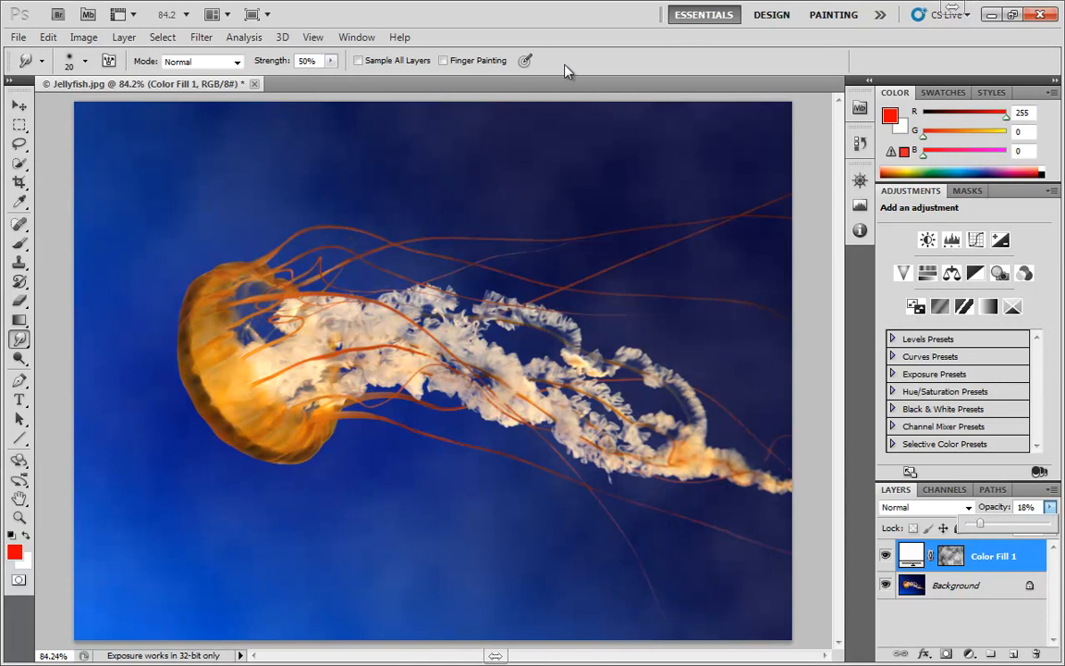